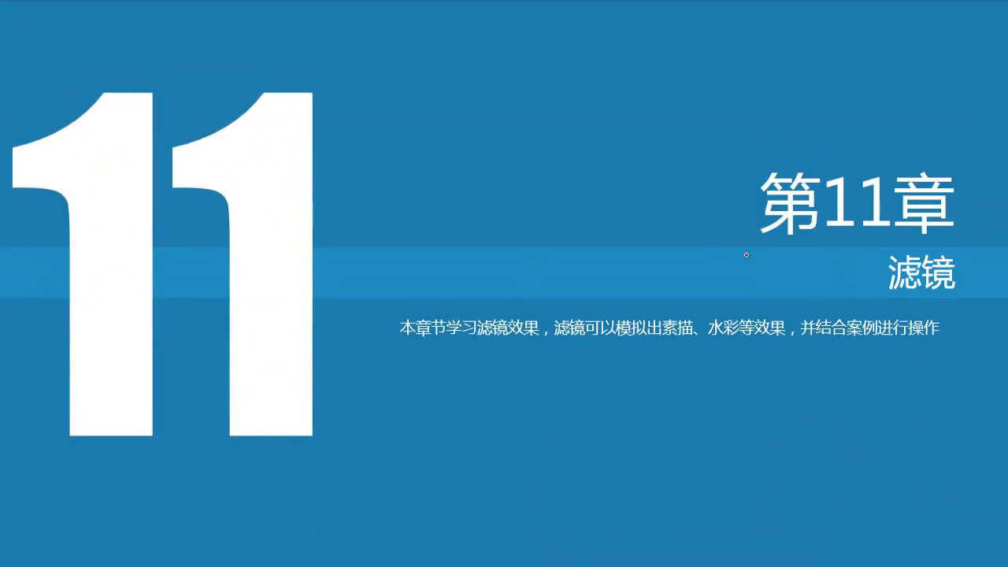
Underline 滤镜 and 素描 in red on the chapter 11 title slide.
drag(888, 292, 975, 296)
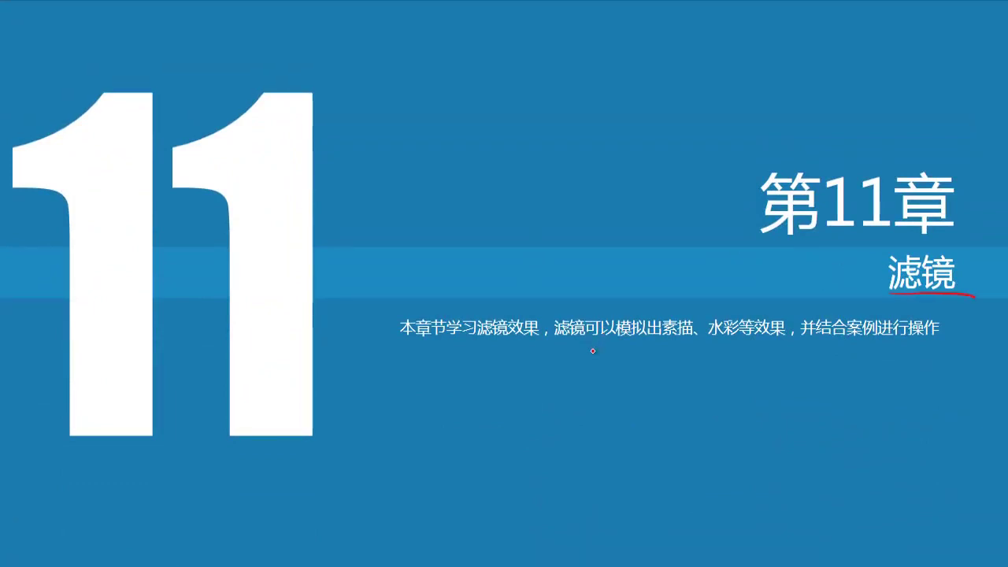
drag(651, 339, 764, 335)
On the next slide, circle 滤镜库 and underline 自适应广角, Camera Raw, 镜头校正, 液化 and 消失点.
key(Right)
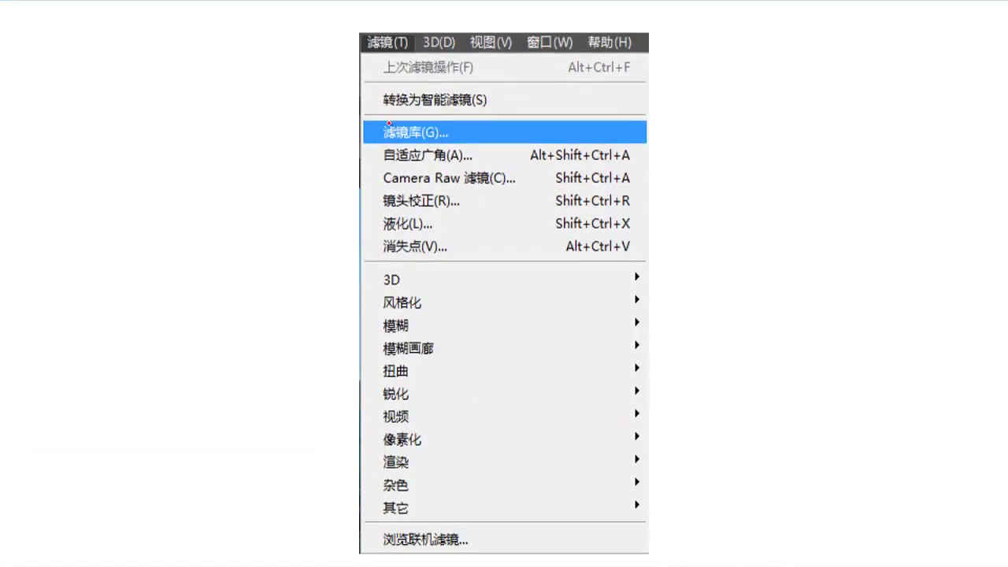
mouse_move(388, 123)
mouse_down()
mouse_move(405, 145)
mouse_move(381, 124)
mouse_up()
drag(384, 168, 446, 166)
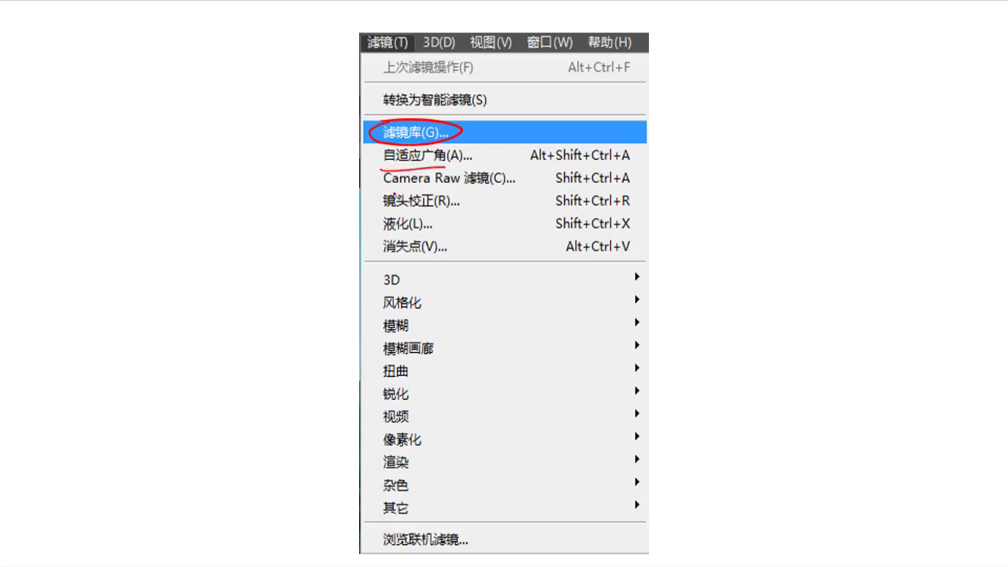
drag(385, 187, 460, 185)
drag(388, 211, 465, 210)
drag(383, 231, 435, 230)
drag(379, 258, 453, 254)
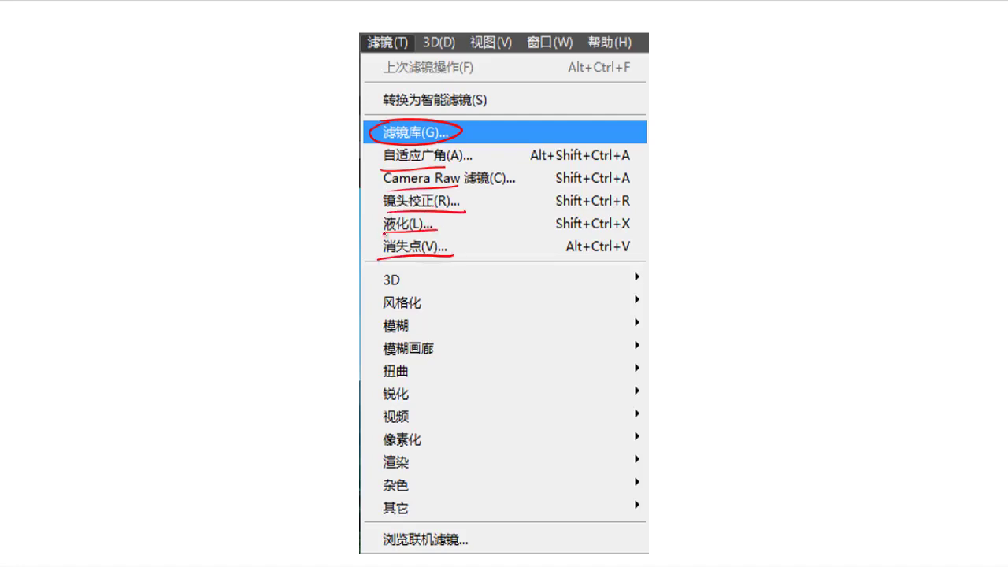
mouse_move(386, 222)
mouse_down()
mouse_move(375, 223)
mouse_move(380, 244)
mouse_up()
Underline 3D, 模糊, 模糊画廊, 锐化, 视频, 像素化, 渲染, 杂色 and 其它, bracketing the two blur entries.
mouse_move(385, 292)
mouse_down()
mouse_move(419, 289)
mouse_move(430, 312)
mouse_up()
drag(380, 335, 420, 334)
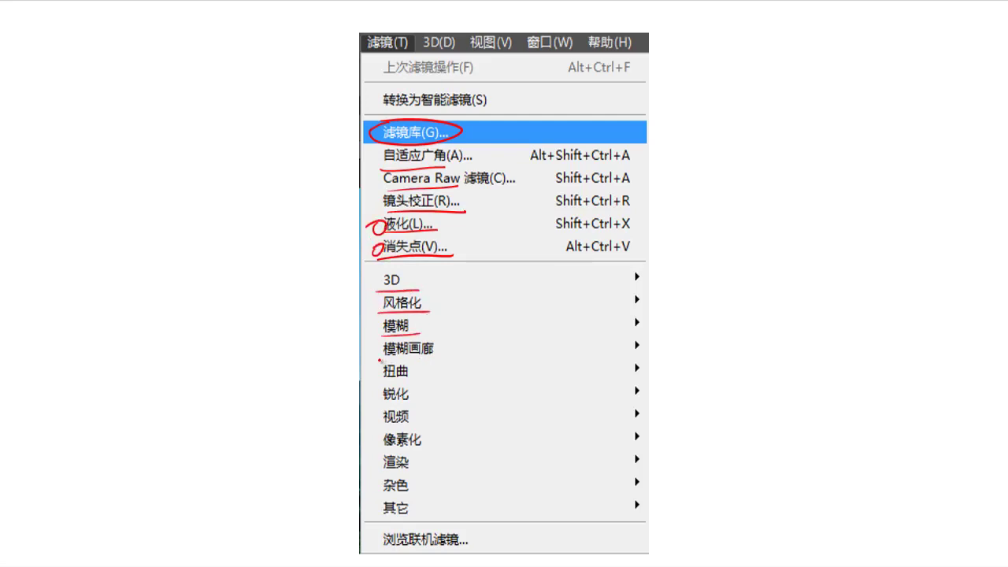
drag(381, 360, 452, 361)
mouse_move(378, 326)
mouse_down()
mouse_move(379, 357)
mouse_move(403, 380)
mouse_move(428, 379)
mouse_up()
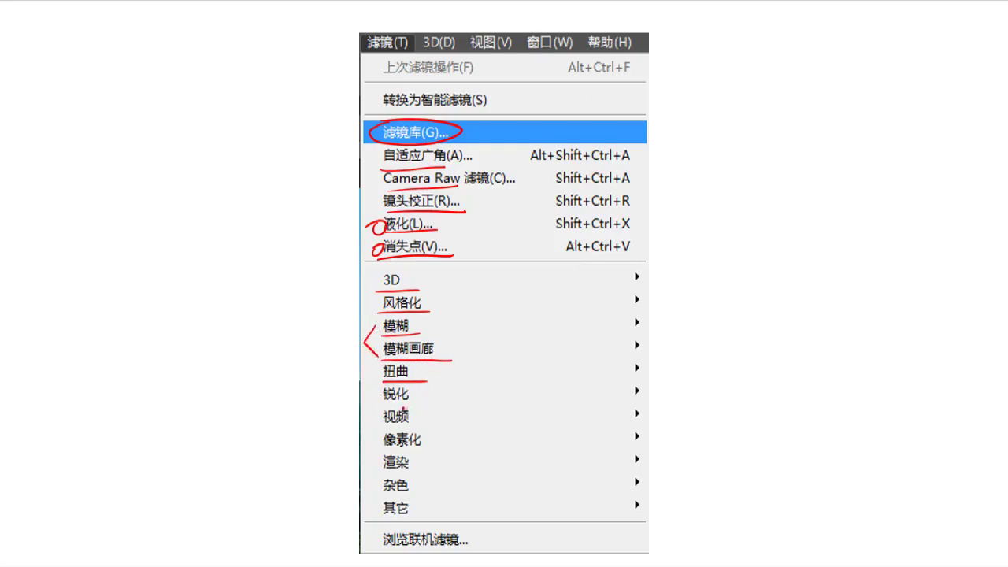
drag(378, 405, 430, 403)
drag(380, 426, 430, 423)
drag(378, 453, 430, 449)
mouse_move(375, 475)
mouse_down()
mouse_move(420, 474)
mouse_move(422, 495)
mouse_up()
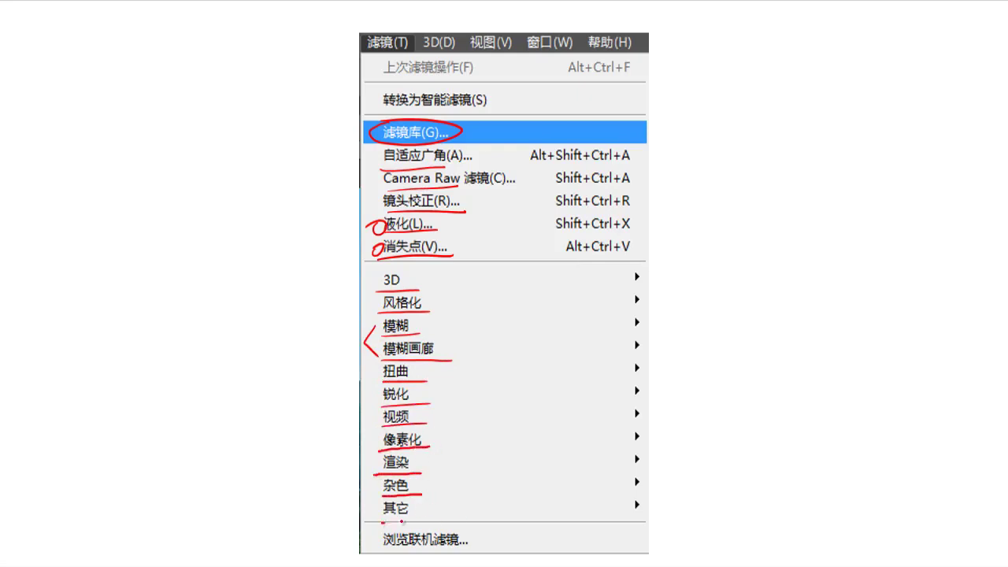
drag(383, 521, 447, 519)
Circle 杂色 and 锐化, draw arrows at 扭曲 and the 模糊 bracket, and mark 风格化.
mouse_move(384, 474)
mouse_down()
mouse_move(421, 478)
mouse_move(381, 475)
mouse_up()
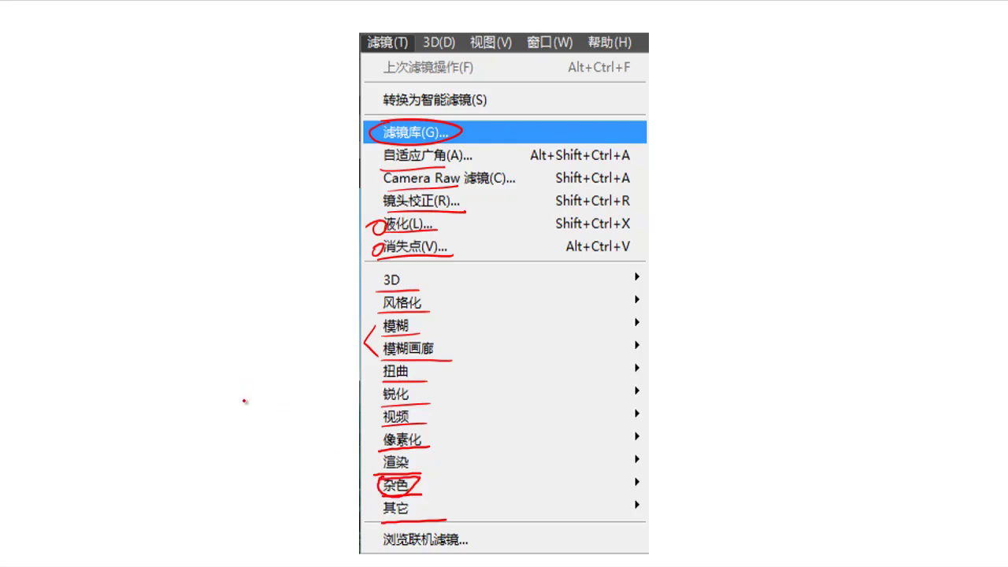
mouse_move(380, 394)
mouse_down()
mouse_move(378, 403)
mouse_move(356, 389)
mouse_up()
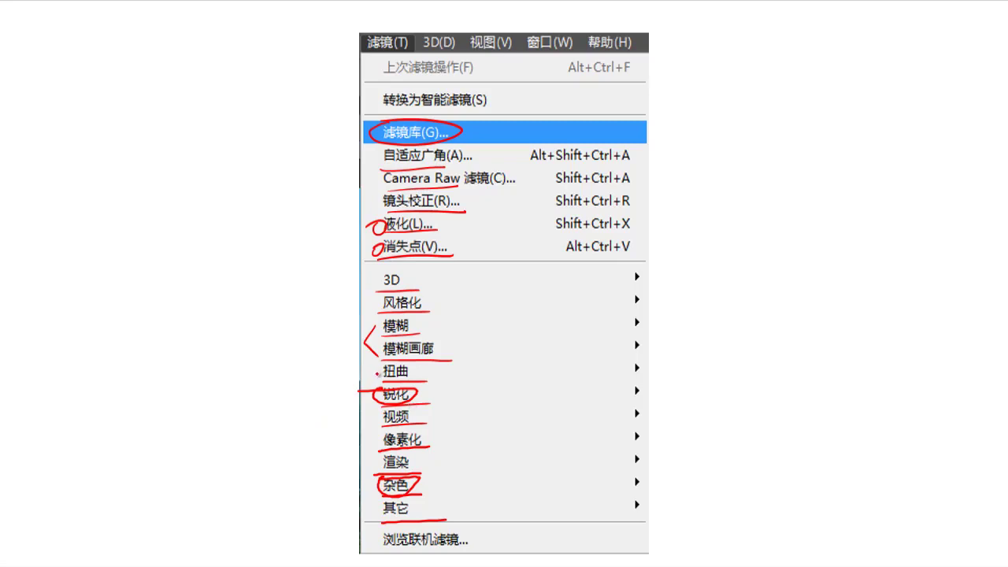
drag(332, 376, 378, 374)
drag(367, 367, 369, 385)
mouse_move(327, 336)
mouse_down()
mouse_move(349, 339)
mouse_move(339, 343)
mouse_up()
drag(348, 303, 382, 303)
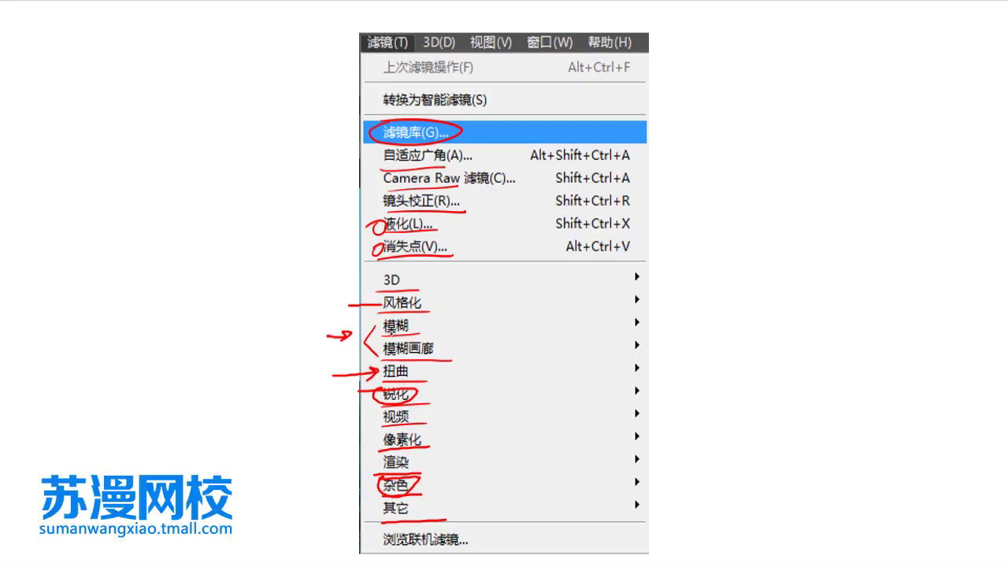
Leave the annotated slide and open the photo 素材1.jpg in Photoshop.
key(Page_Down)
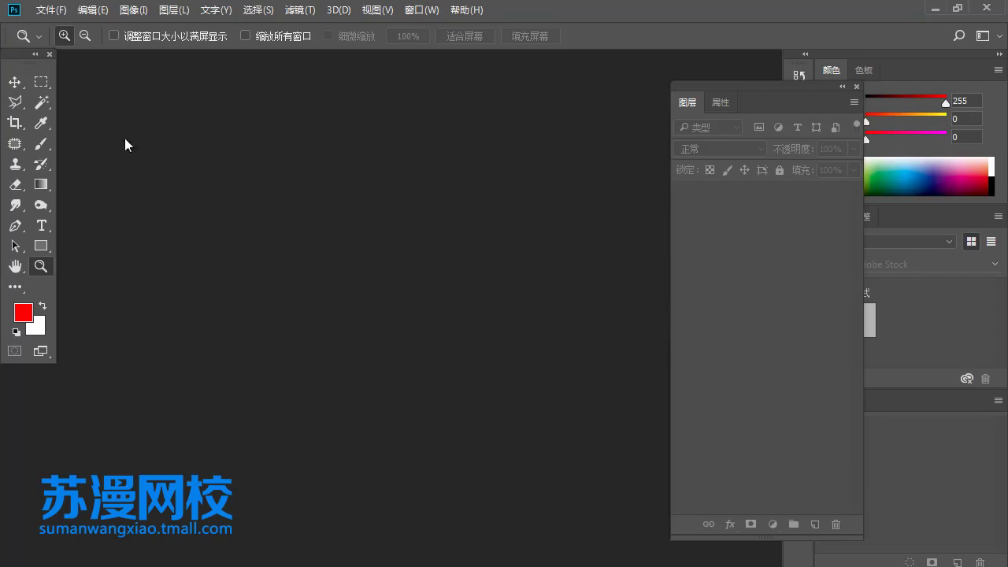
click(51, 9)
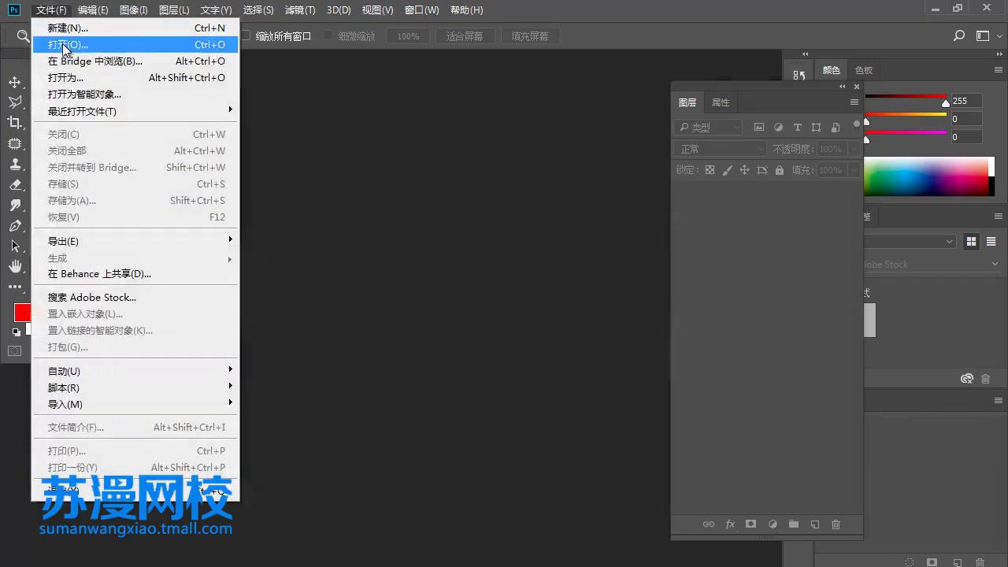
click(52, 42)
double_click(182, 149)
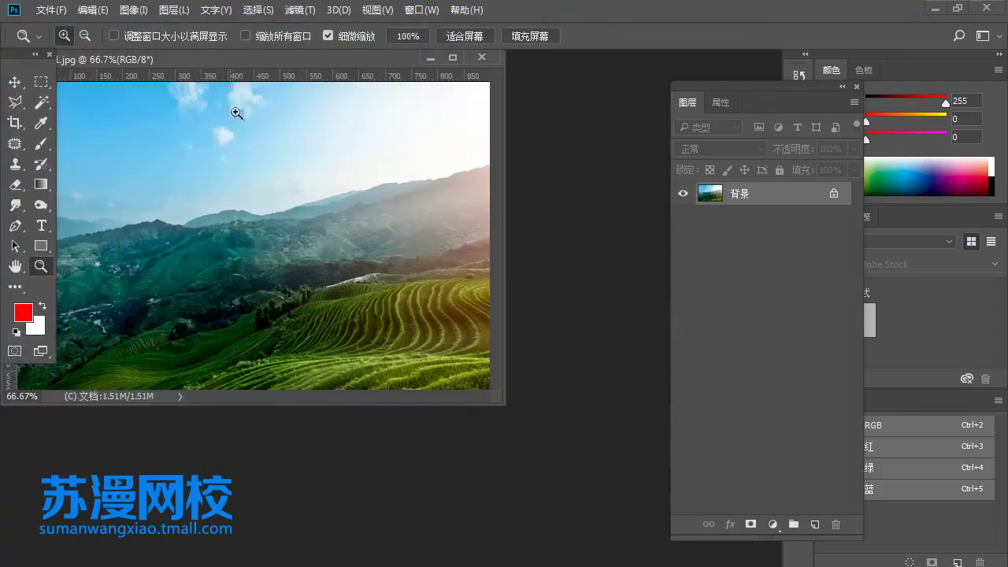
Duplicate the 背景 layer as 背景 拷贝.
drag(242, 56, 349, 124)
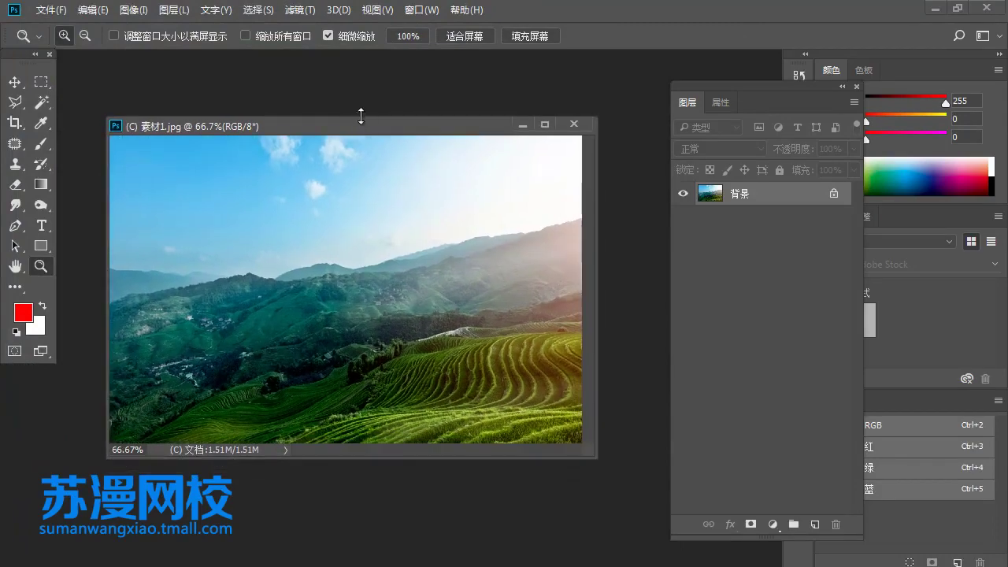
drag(736, 194, 816, 523)
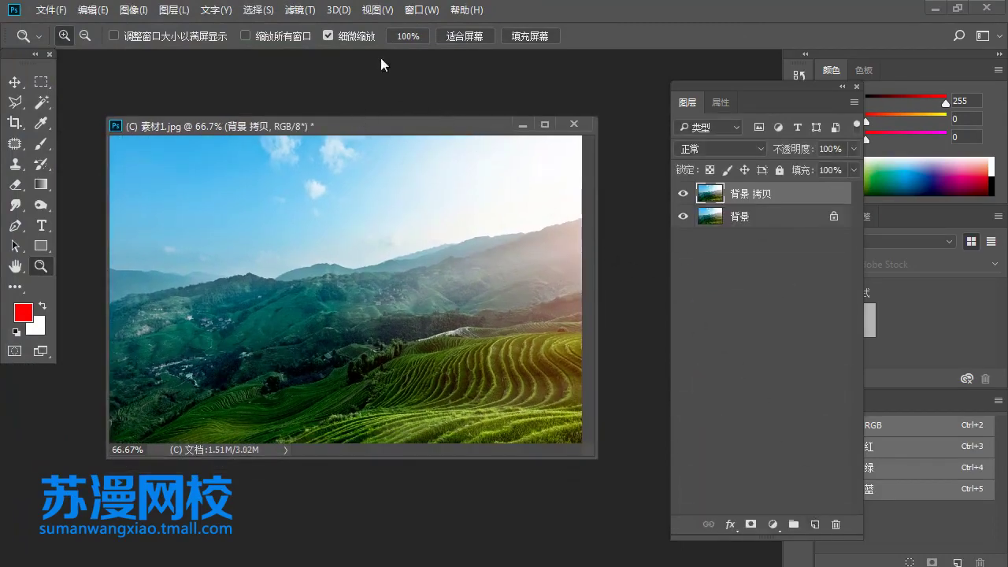
click(300, 9)
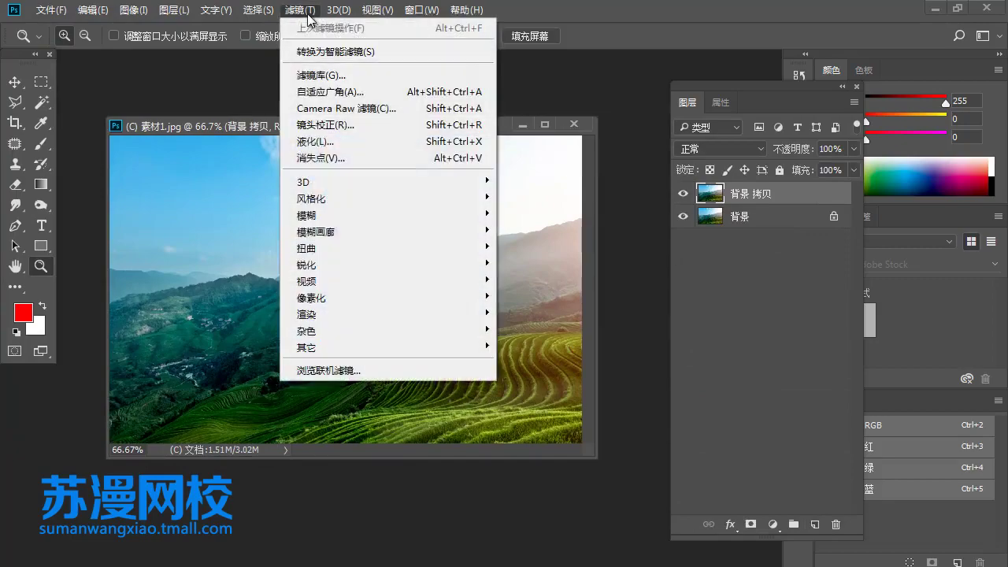
Apply the Stylize 照亮边缘 (Glowing Edges) filter to the copy layer.
click(321, 75)
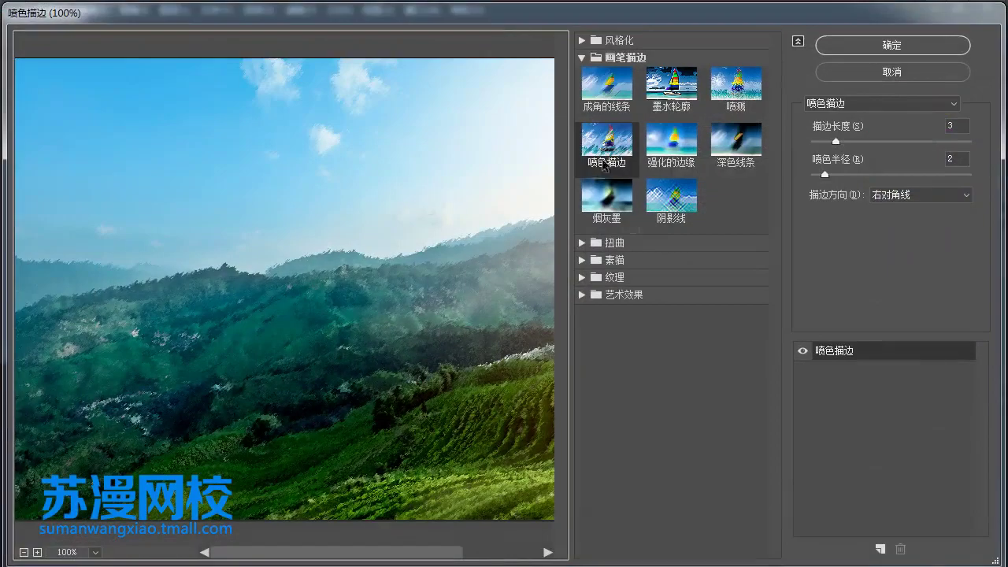
click(584, 58)
click(585, 40)
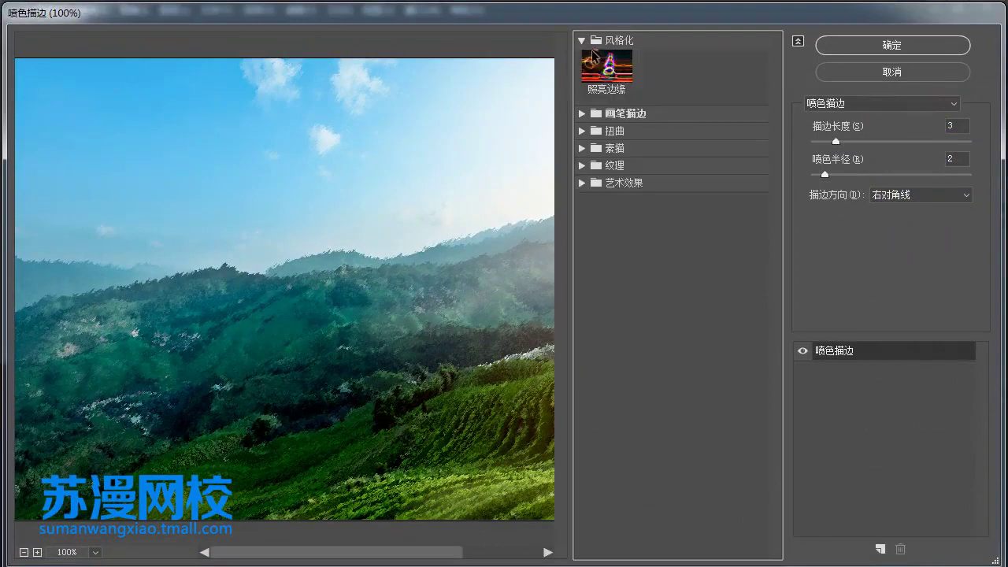
click(603, 67)
mouse_move(473, 353)
mouse_down()
mouse_move(433, 247)
mouse_move(331, 286)
mouse_up()
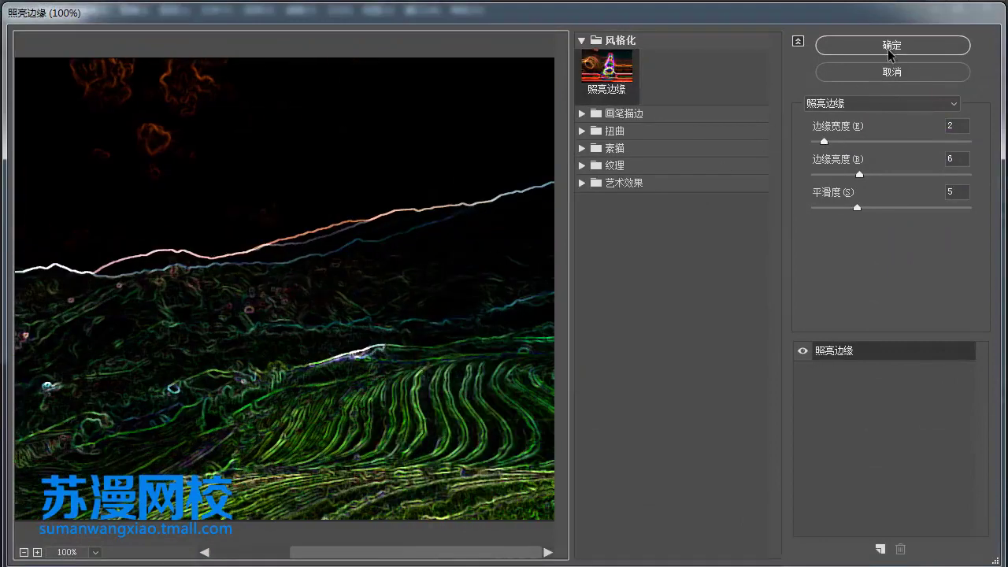
click(887, 47)
Compare, delete the glowing-edges copy, duplicate 背景 again and reopen the Filter Gallery.
click(683, 193)
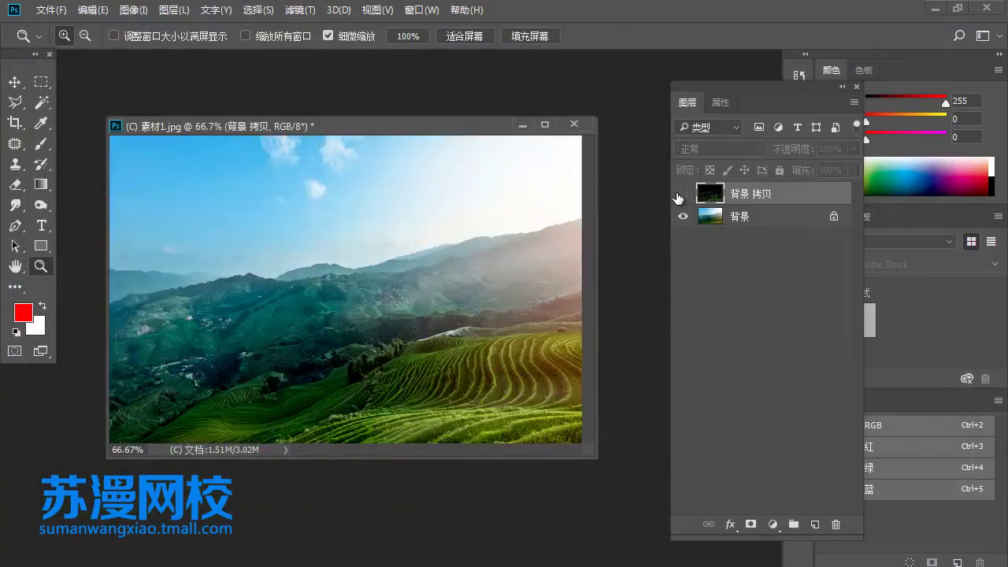
click(683, 193)
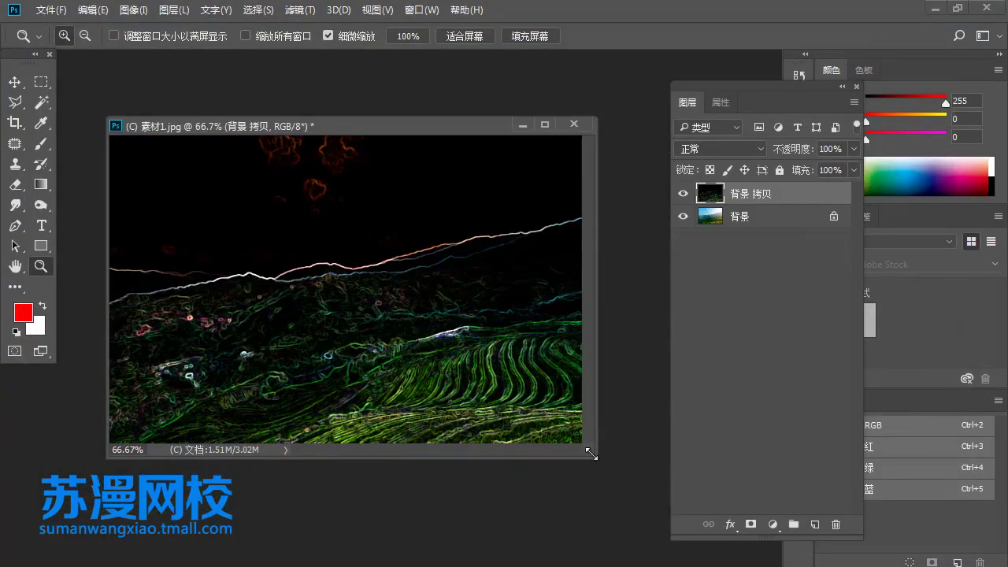
drag(591, 453, 654, 539)
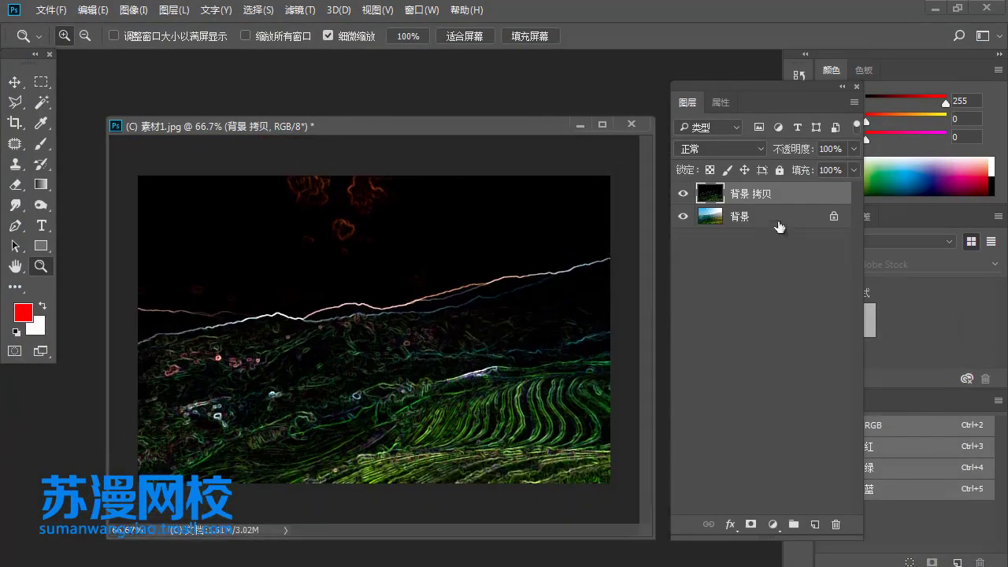
drag(787, 203, 835, 523)
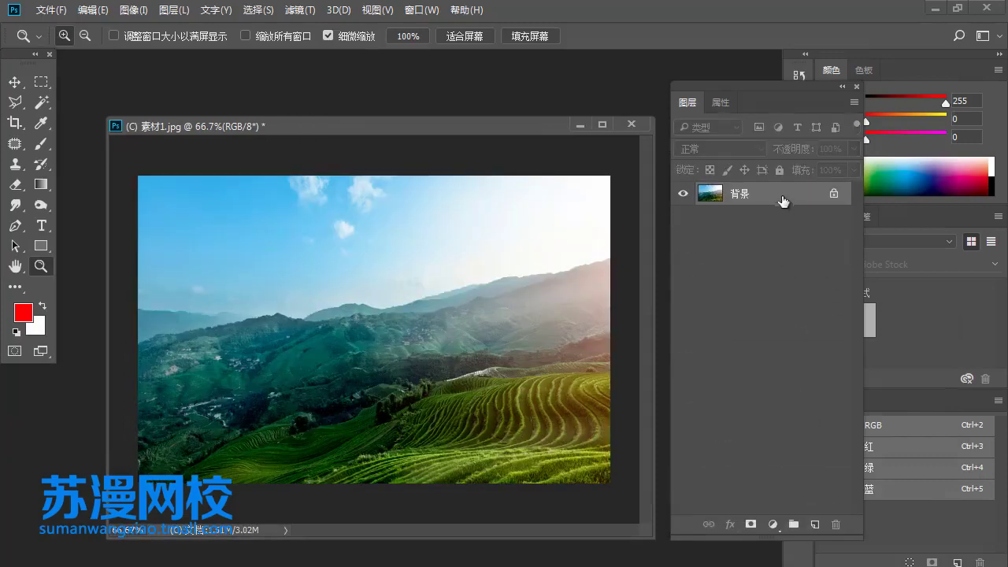
drag(783, 200, 815, 523)
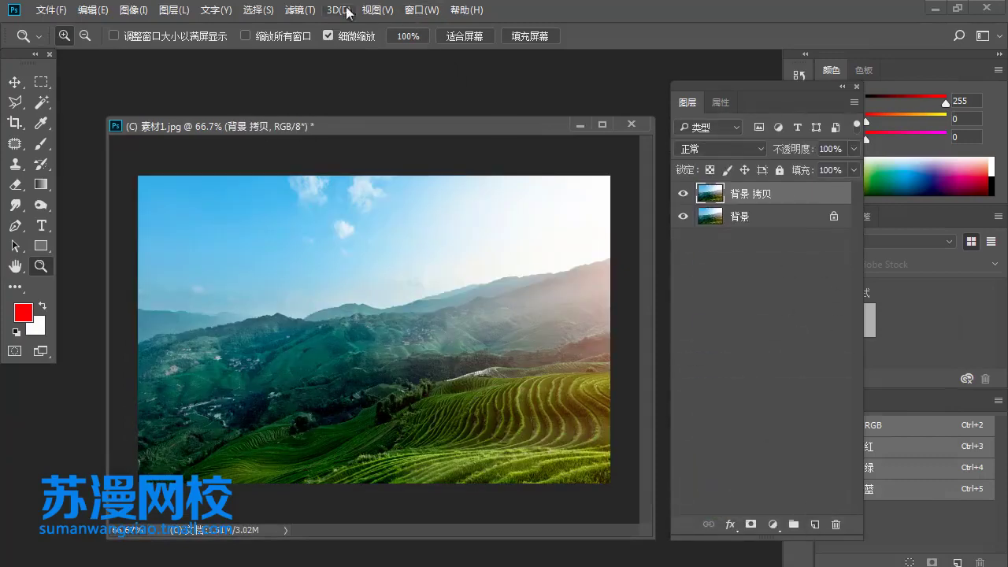
click(299, 10)
click(346, 74)
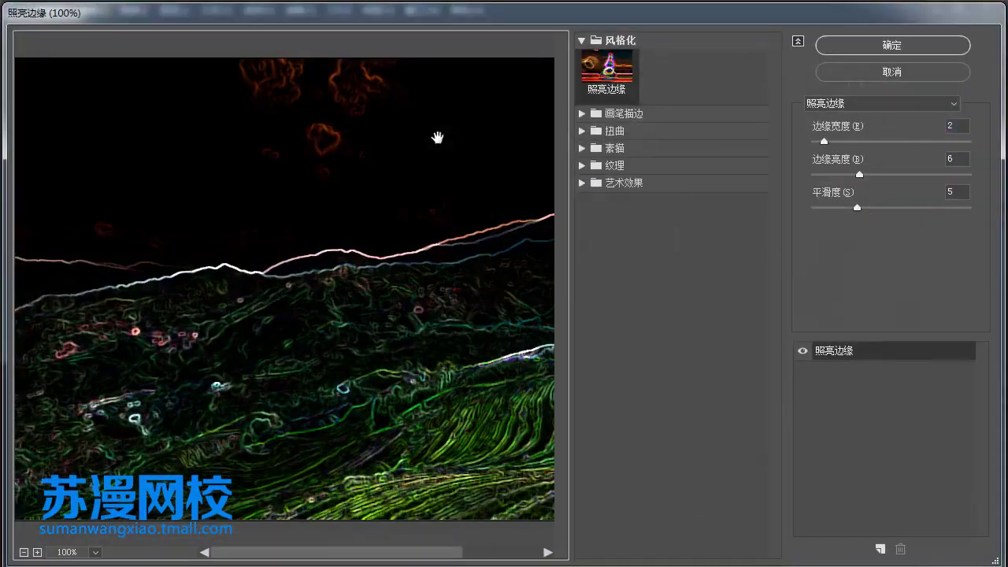
Preview the Angled Strokes, Ink Outlines, Spatter and Sprayed Strokes brush-stroke filters.
click(587, 116)
click(601, 142)
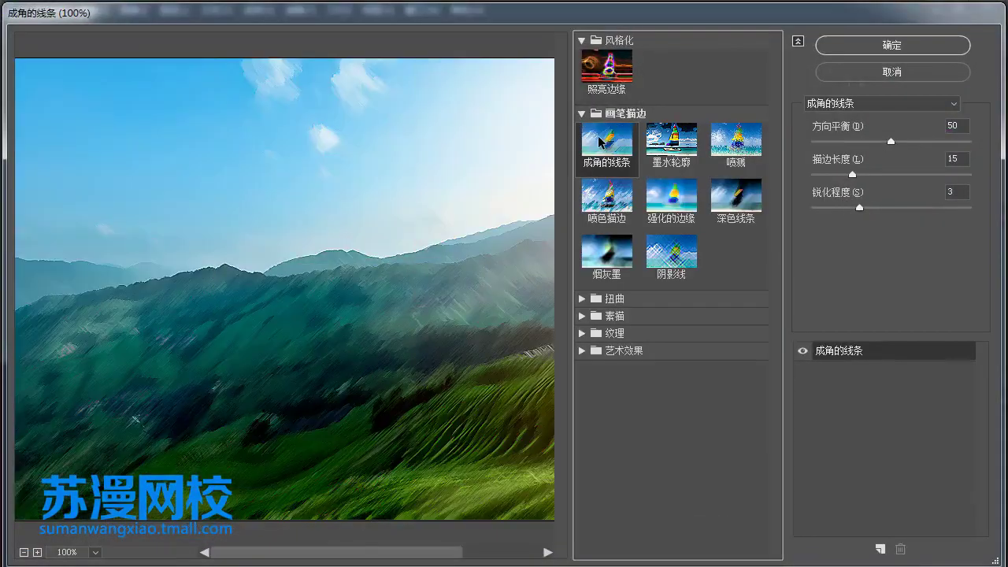
mouse_move(437, 315)
mouse_down()
mouse_move(294, 261)
mouse_move(465, 286)
mouse_move(242, 288)
mouse_up()
click(695, 148)
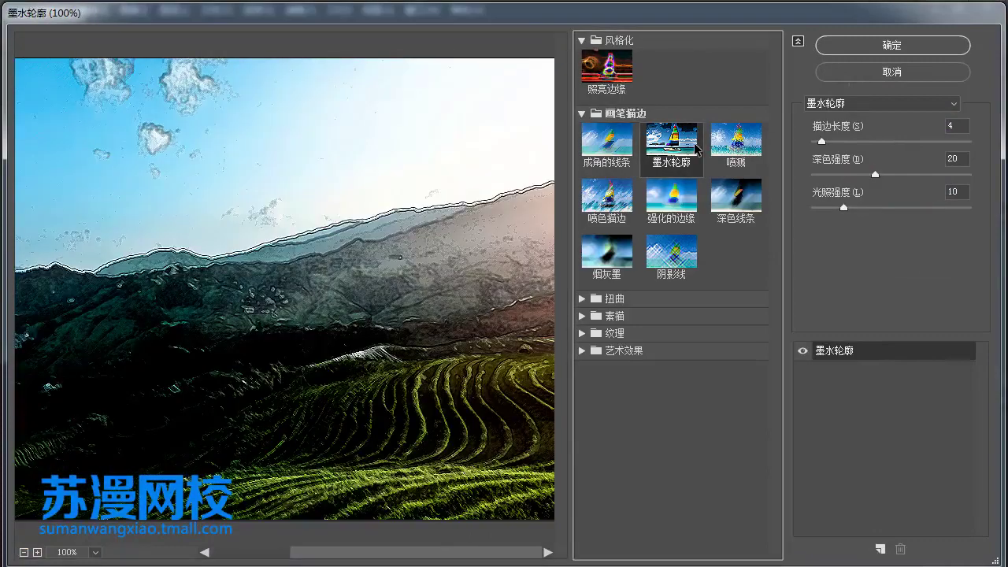
drag(268, 275, 439, 219)
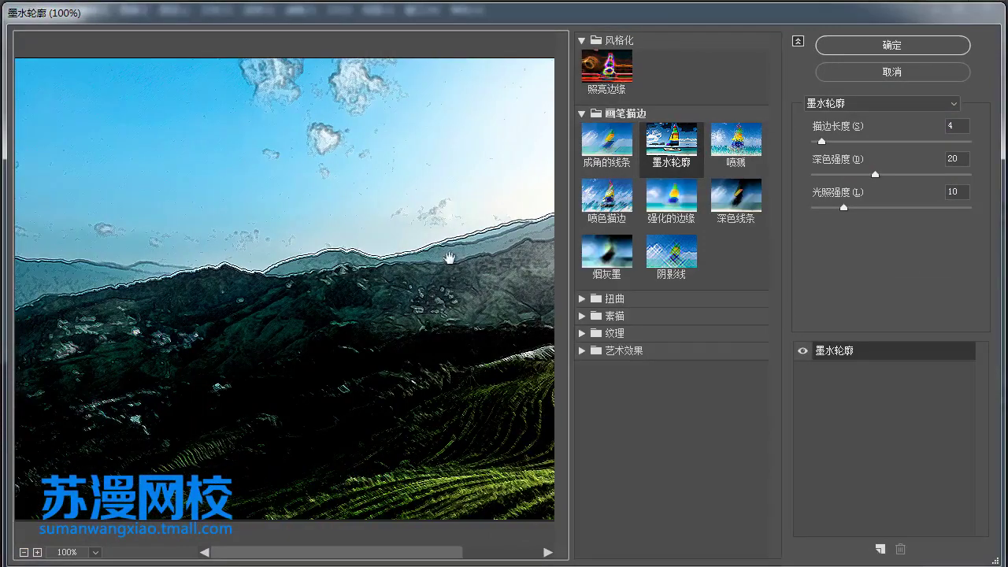
click(737, 141)
mouse_move(488, 343)
mouse_down()
mouse_move(243, 329)
mouse_move(418, 314)
mouse_up()
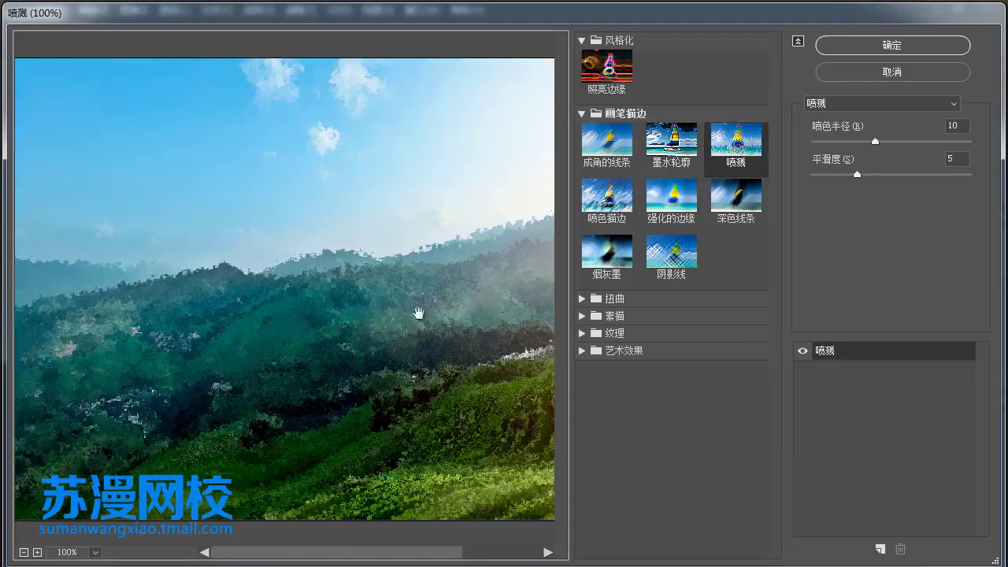
click(607, 199)
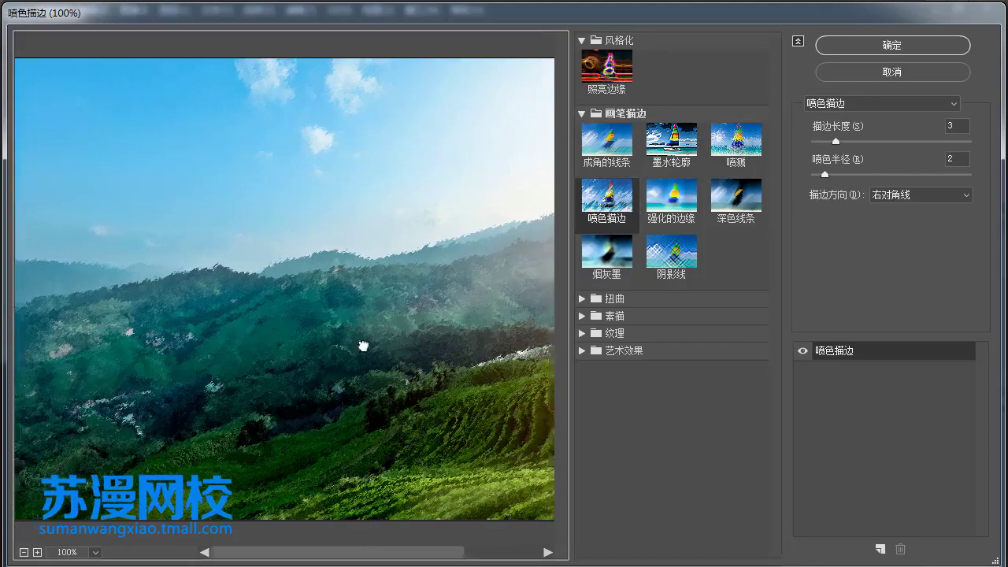
drag(363, 346, 197, 342)
Preview Accented Edges, Dark Strokes, Sumi-e and Crosshatch, then collapse Brush Strokes.
click(673, 201)
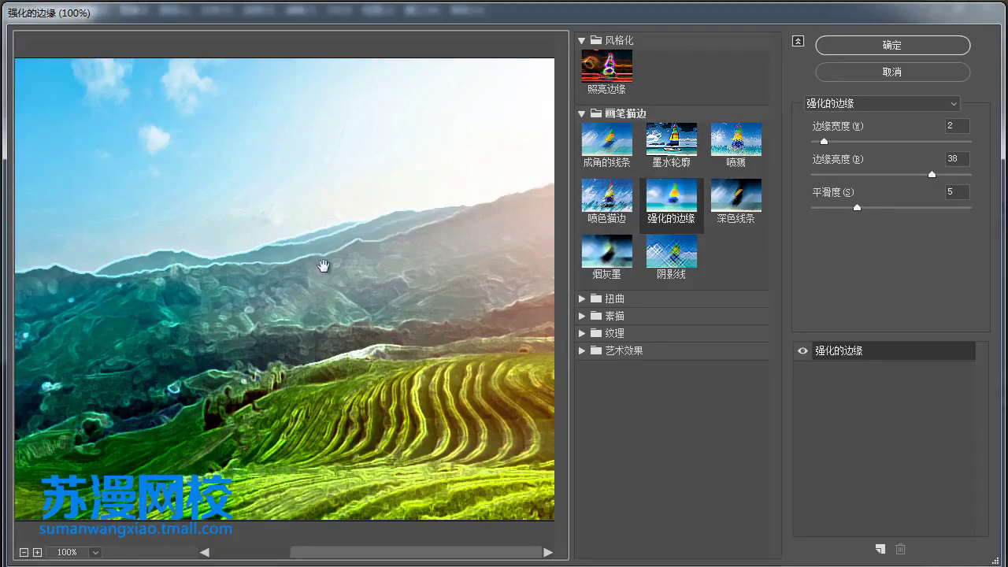
click(739, 203)
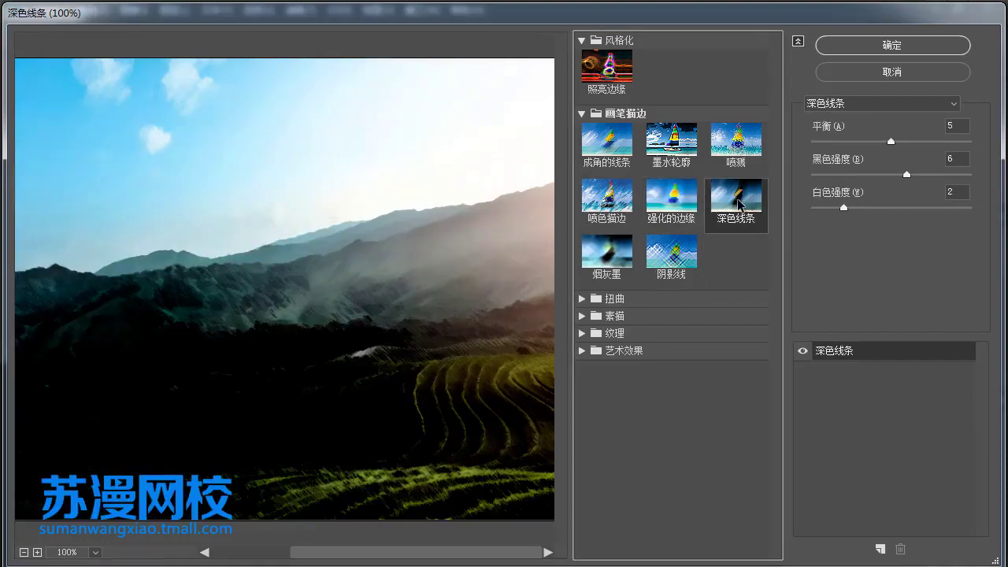
click(608, 253)
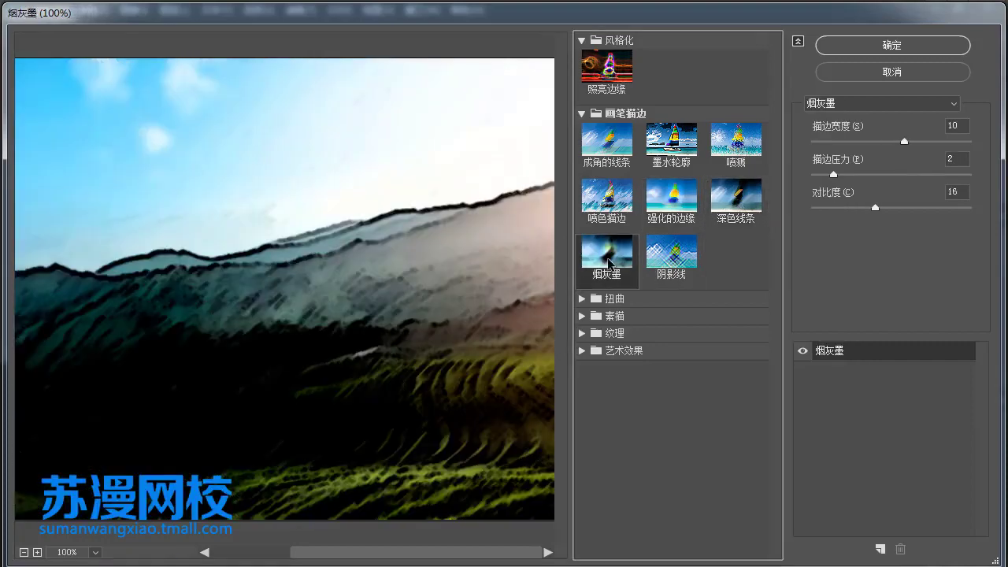
click(671, 252)
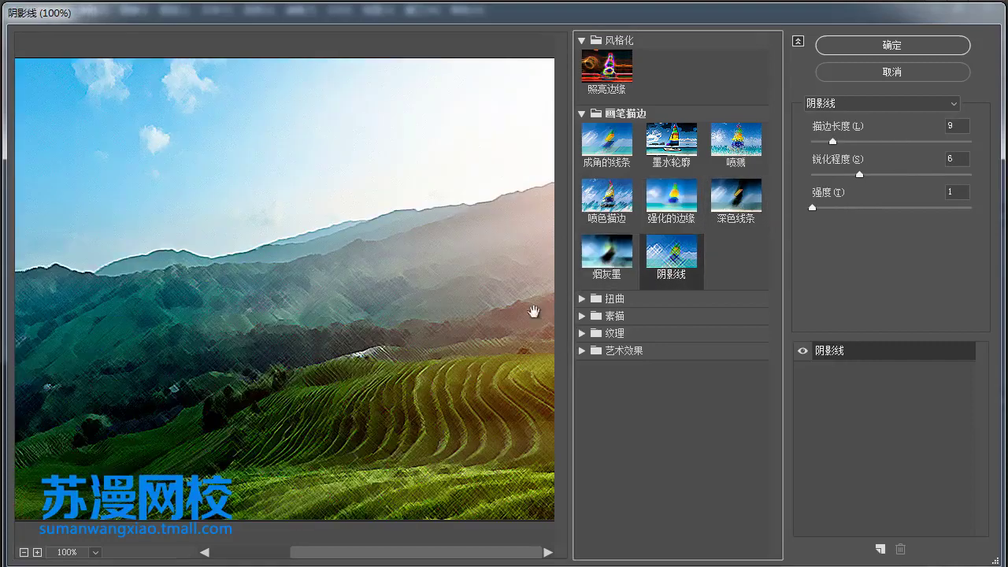
click(583, 115)
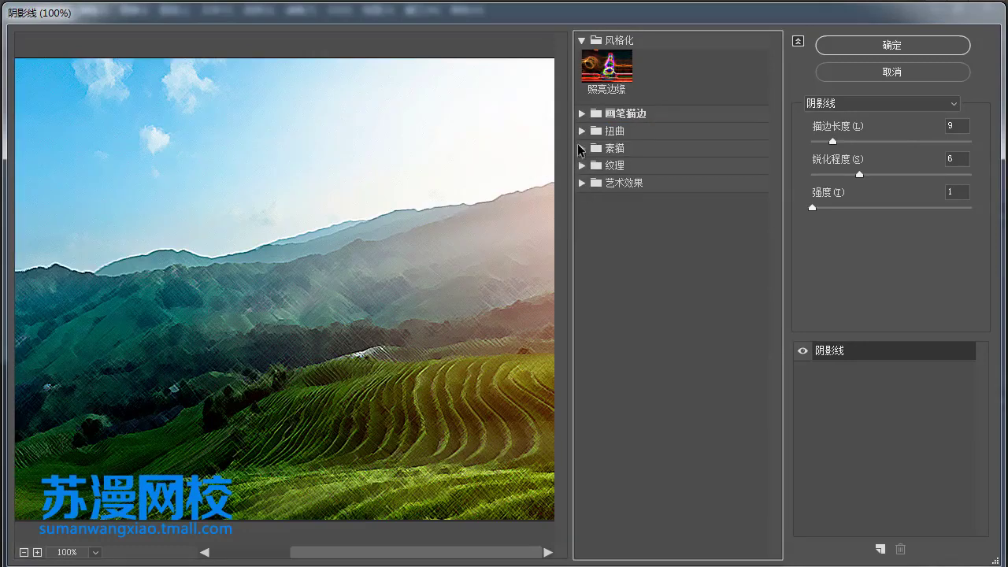
click(582, 131)
Preview Glass with distortion lowered from 5 to 3, then preview Ocean Ripple.
click(605, 159)
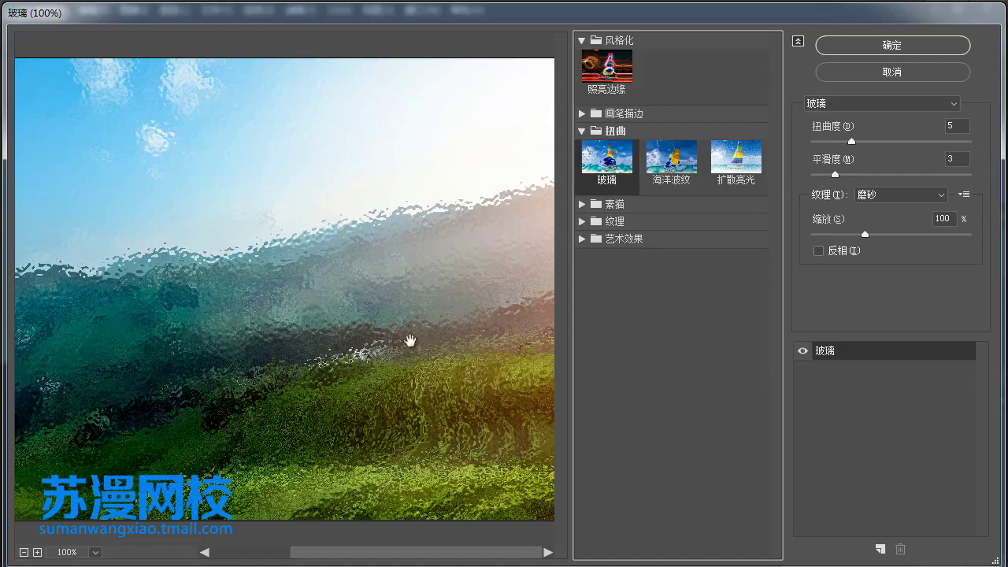
drag(117, 299, 287, 301)
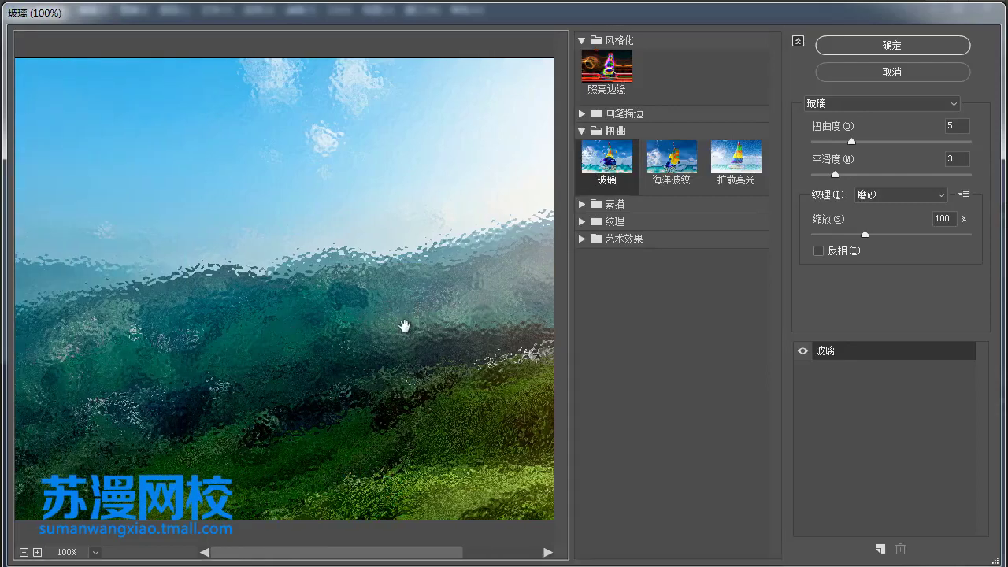
drag(443, 331, 283, 304)
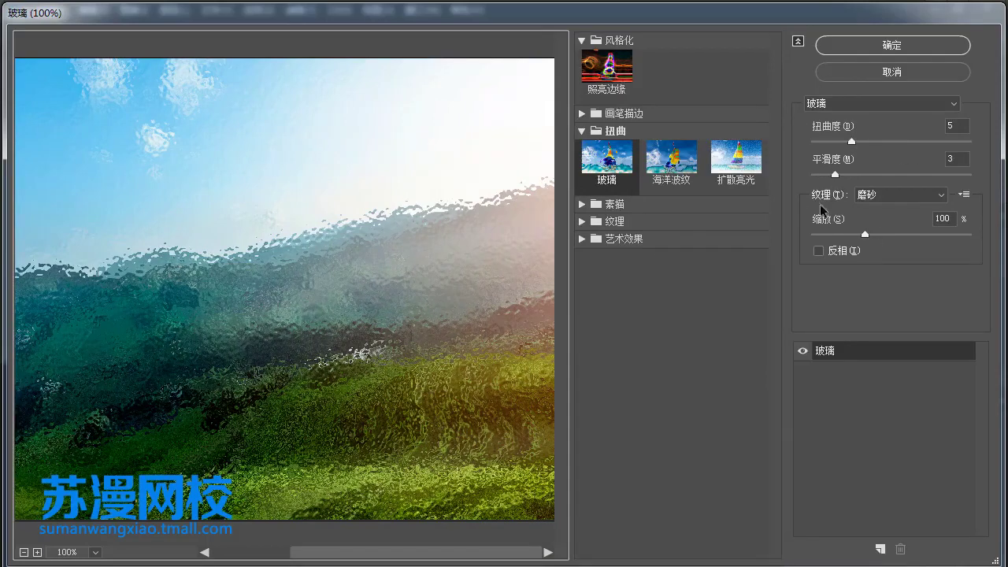
mouse_move(851, 144)
mouse_down()
mouse_move(831, 143)
mouse_move(892, 175)
mouse_move(811, 175)
mouse_move(879, 180)
mouse_move(844, 186)
mouse_up()
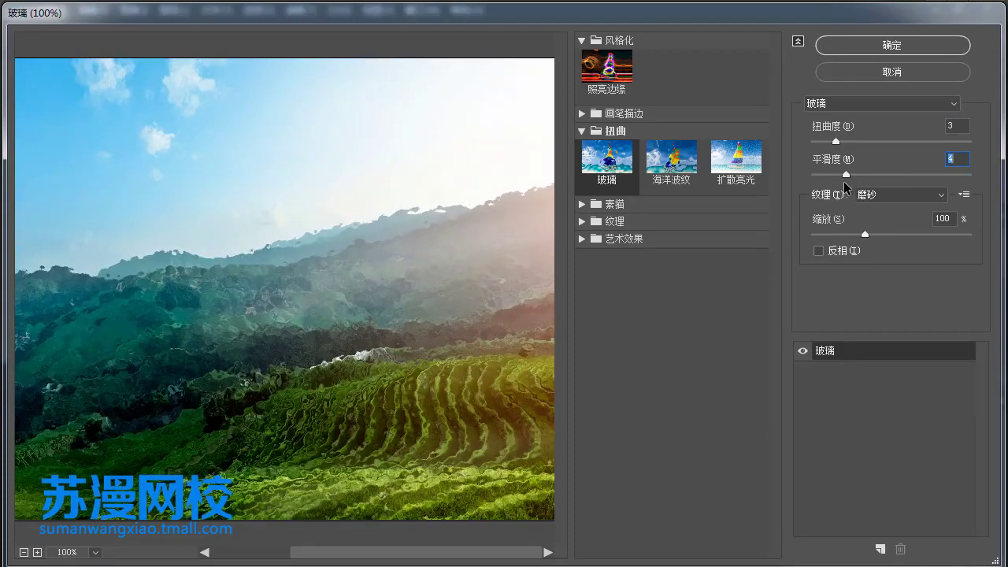
mouse_move(360, 333)
mouse_down()
mouse_move(479, 301)
mouse_move(346, 276)
mouse_up()
click(671, 158)
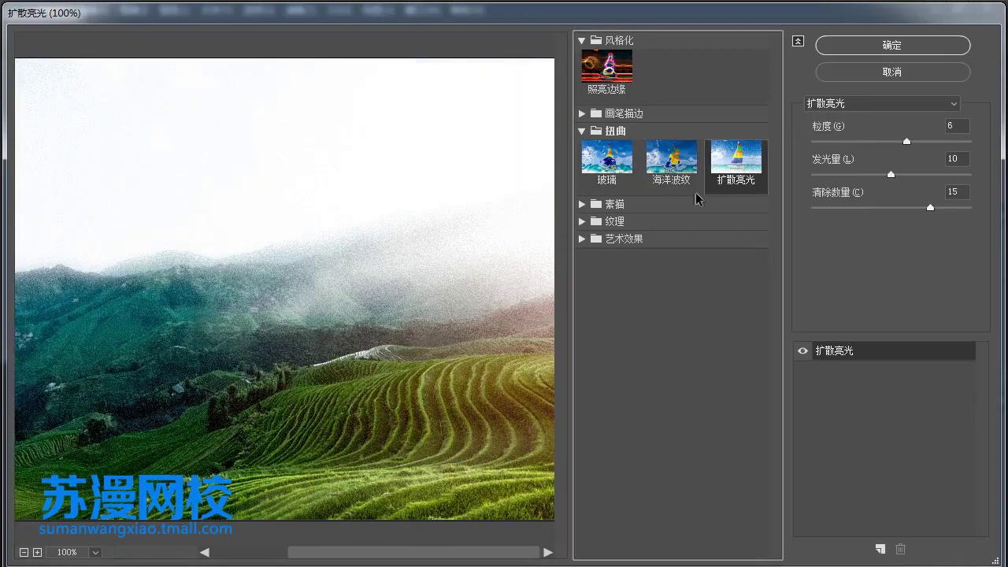
Preview Halftone Pattern, Note Paper, Chalk & Charcoal, Chrome, Graphic Pen, Bas Relief and Plaster.
click(589, 206)
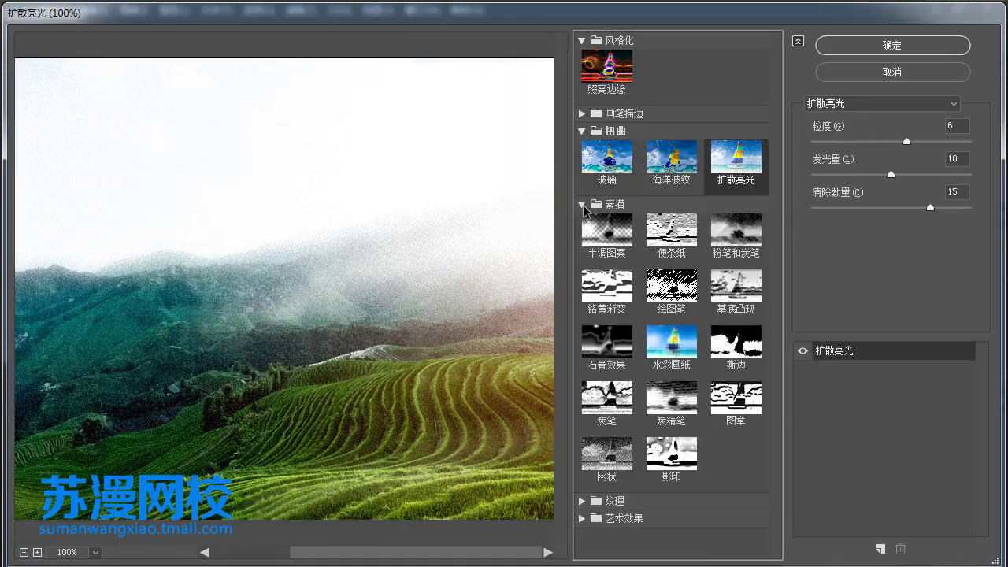
click(614, 248)
click(583, 131)
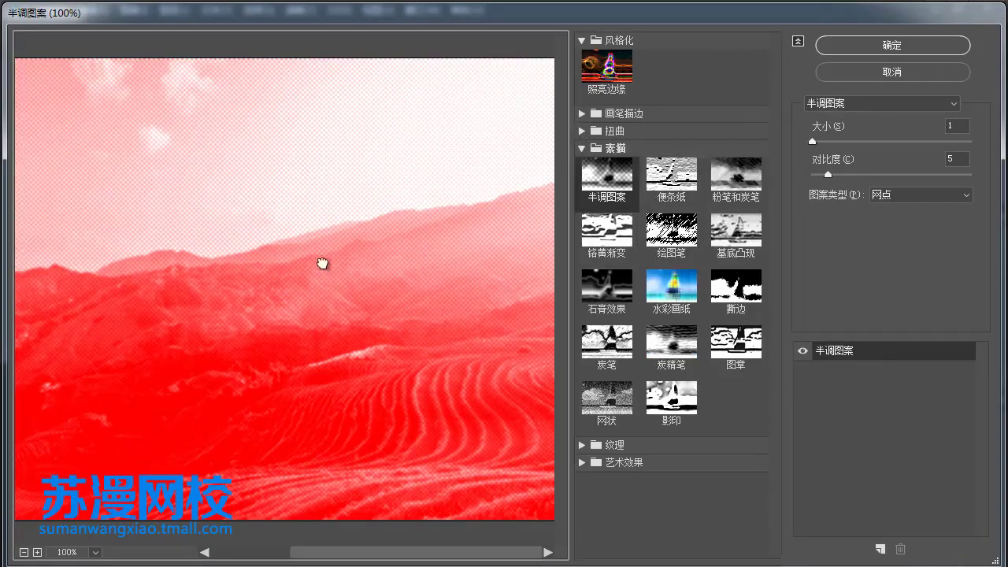
click(679, 189)
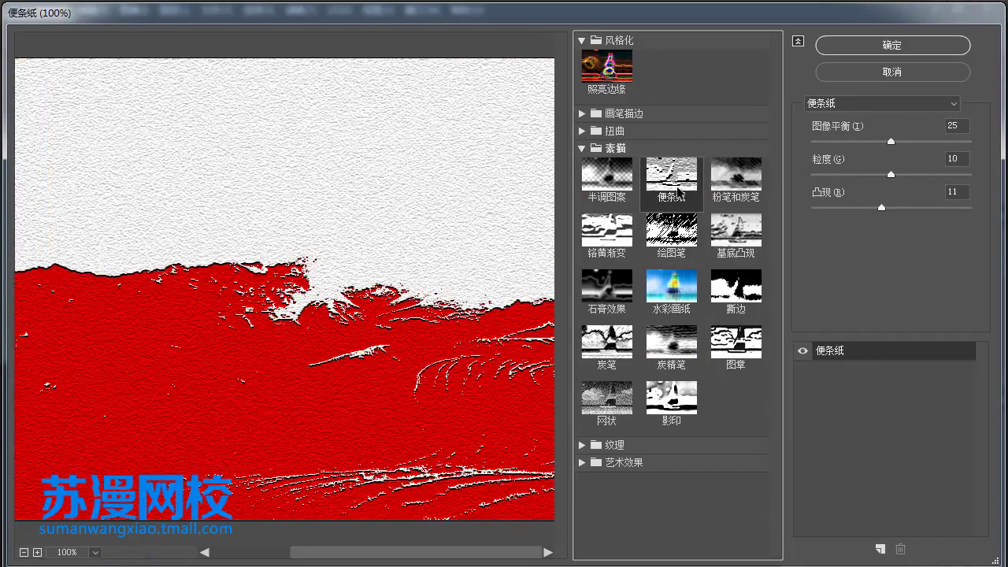
click(732, 189)
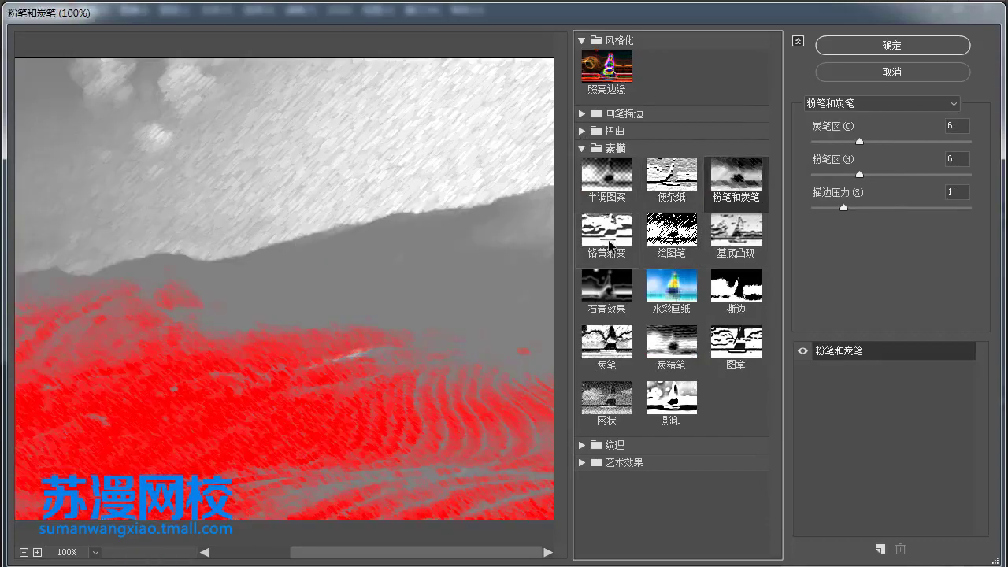
click(611, 246)
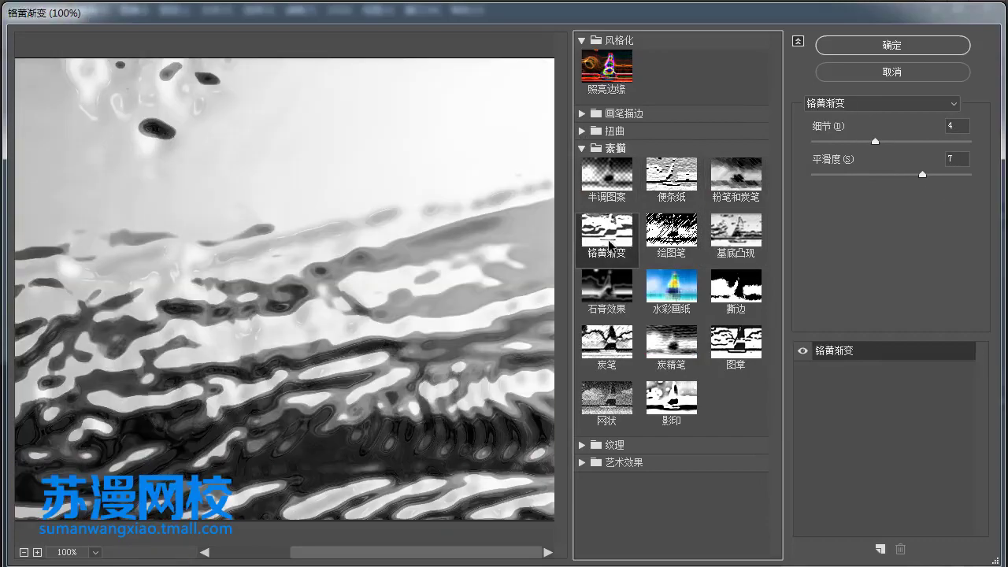
click(682, 241)
click(744, 248)
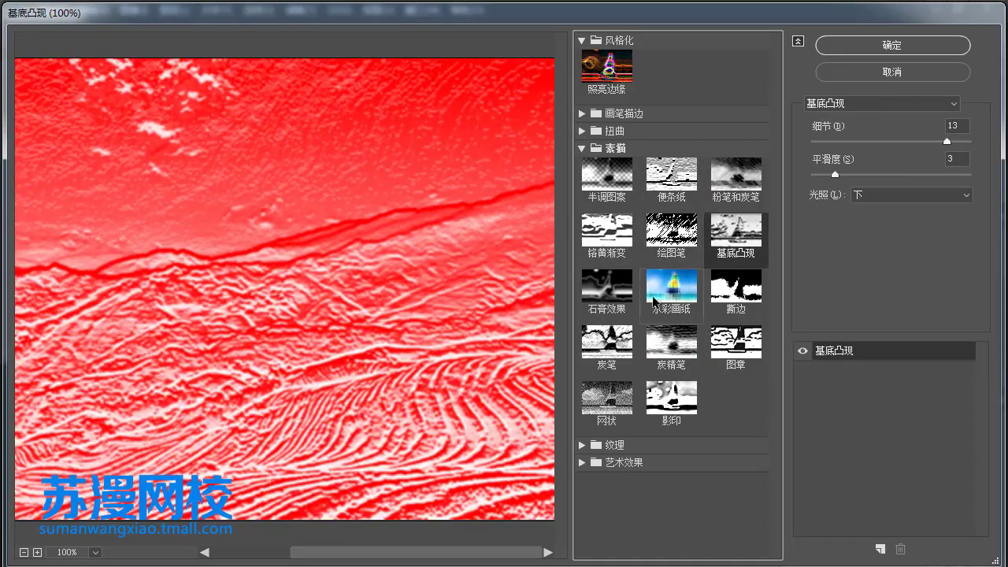
click(609, 302)
Preview Water Paper through Photocopy, return to Reticulation, and collapse the Sketch group.
click(670, 298)
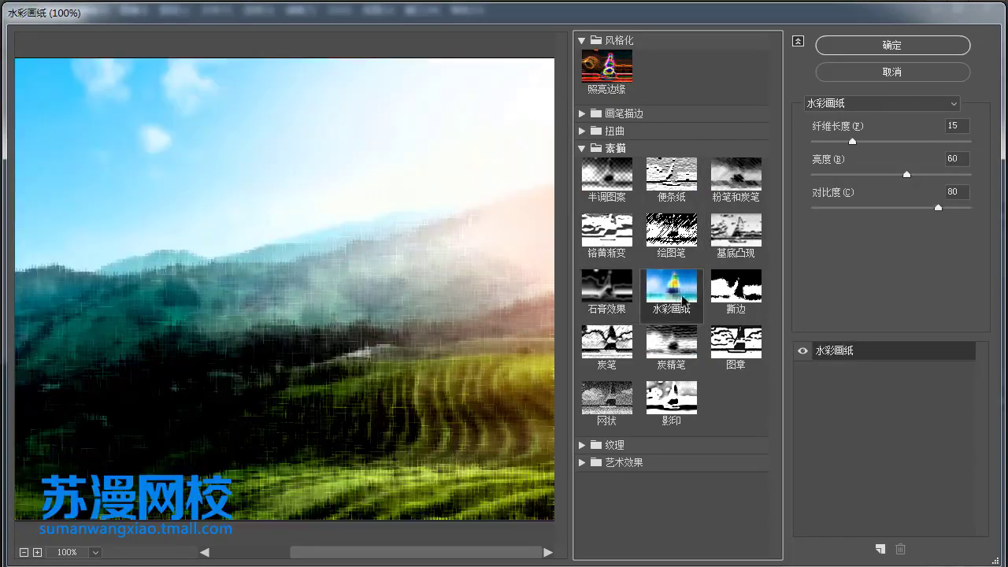
click(740, 290)
click(735, 345)
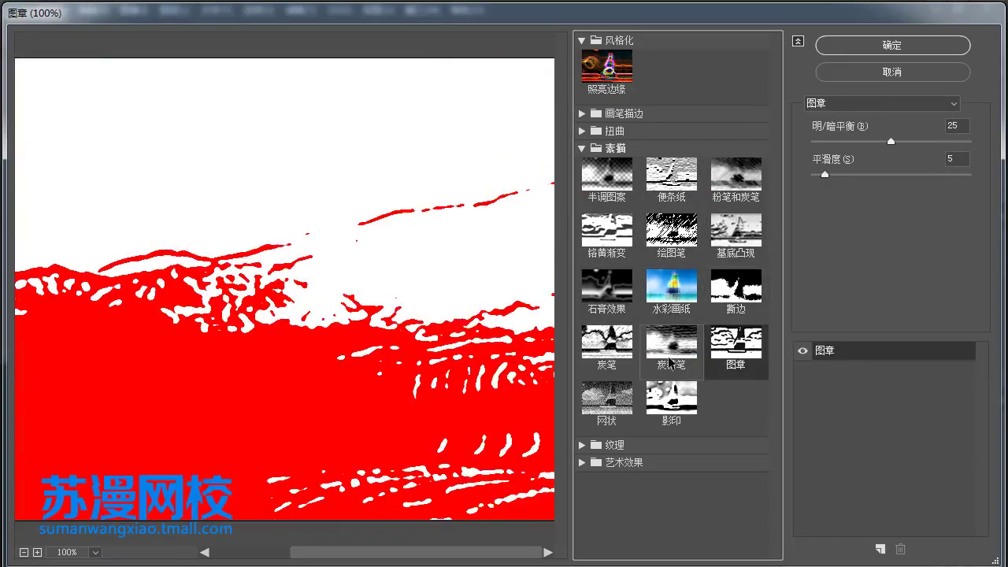
click(671, 361)
click(611, 353)
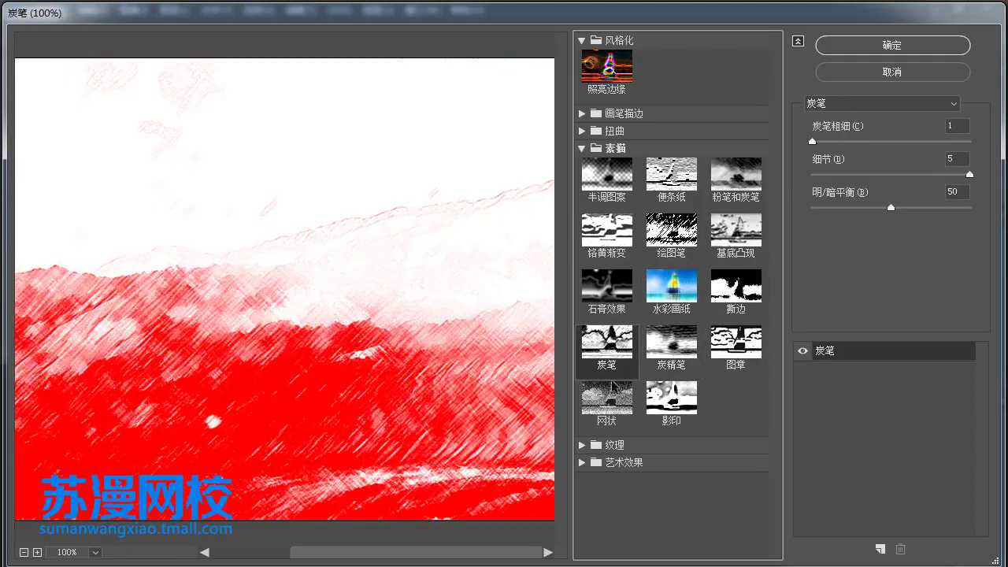
click(613, 387)
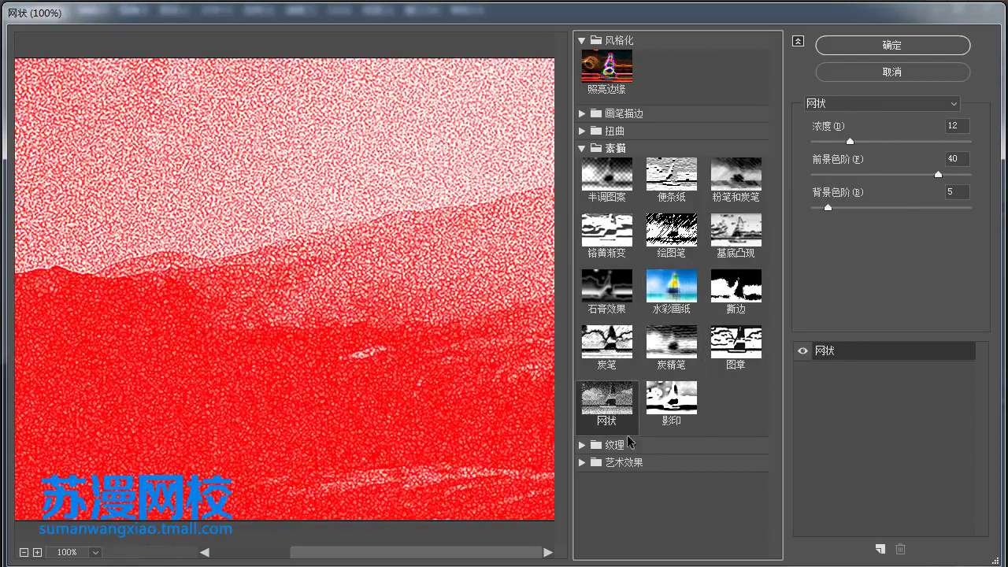
click(671, 400)
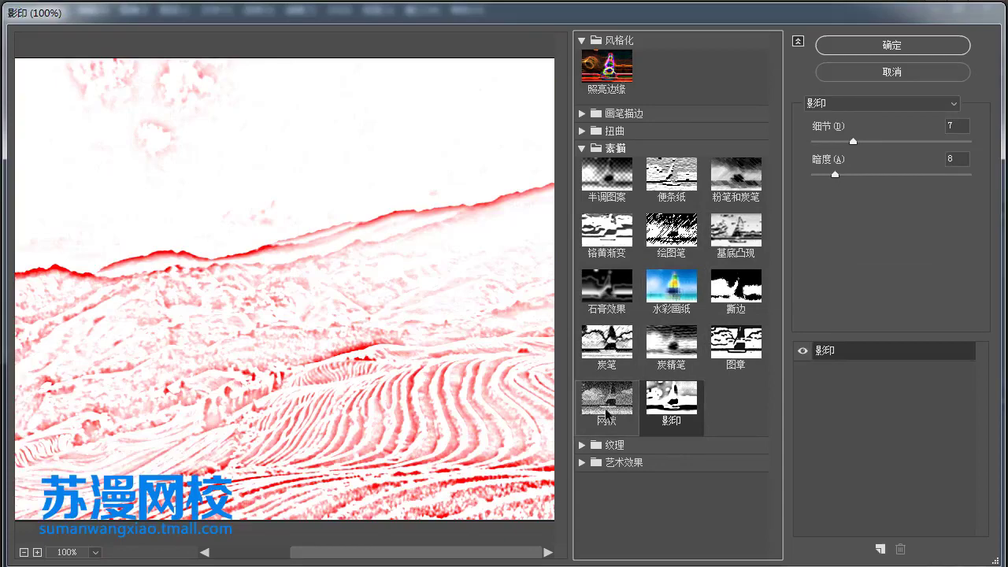
click(606, 413)
click(583, 150)
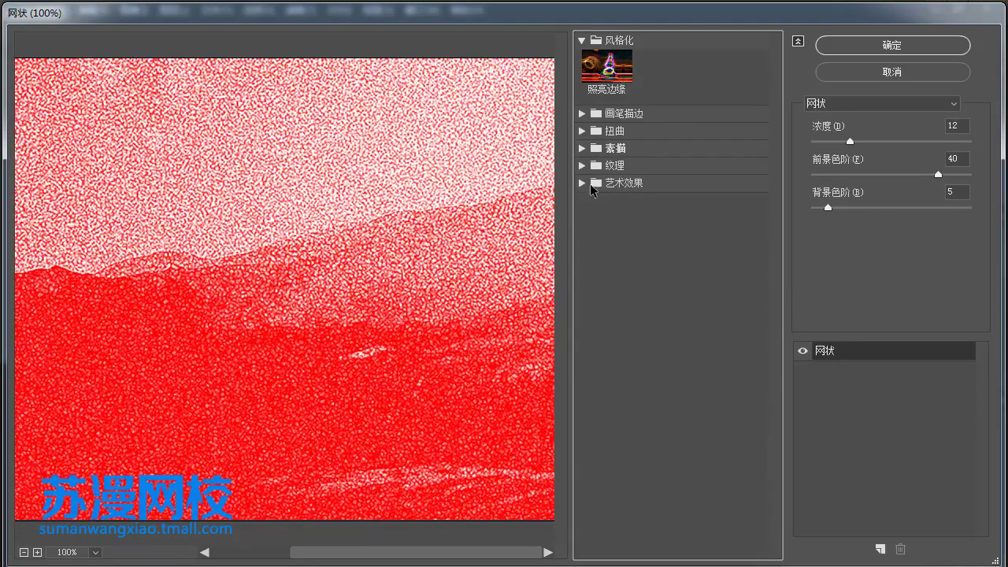
Preview Craquelure, Grain, Mosaic Tiles, Patchwork (adjusting square size) and Stained Glass.
click(582, 165)
click(599, 199)
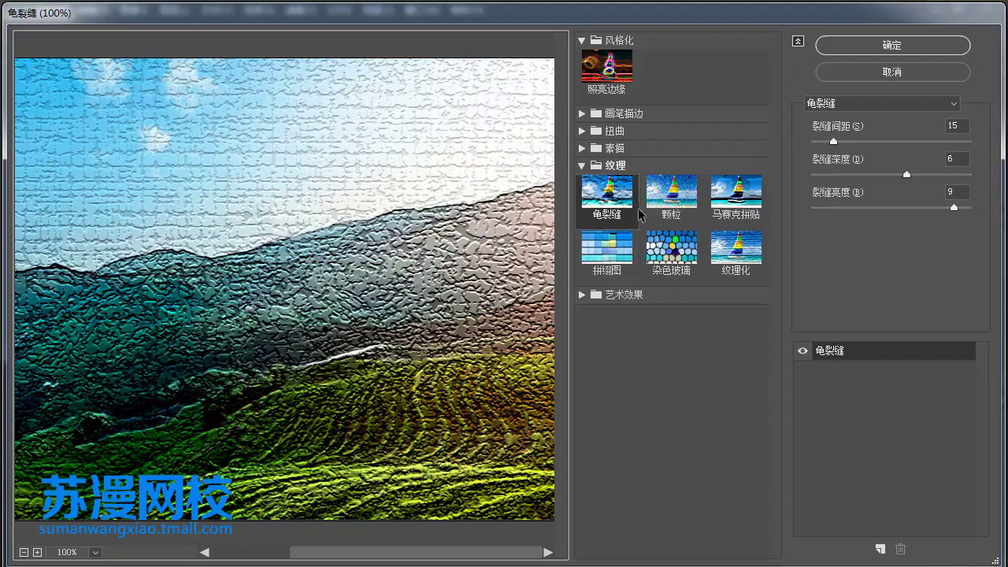
click(671, 195)
click(736, 193)
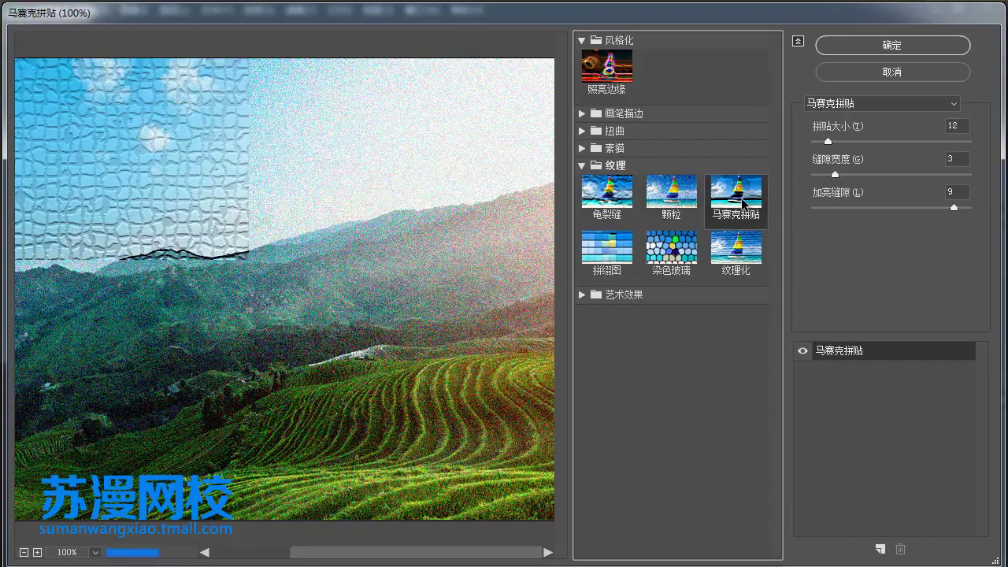
click(608, 250)
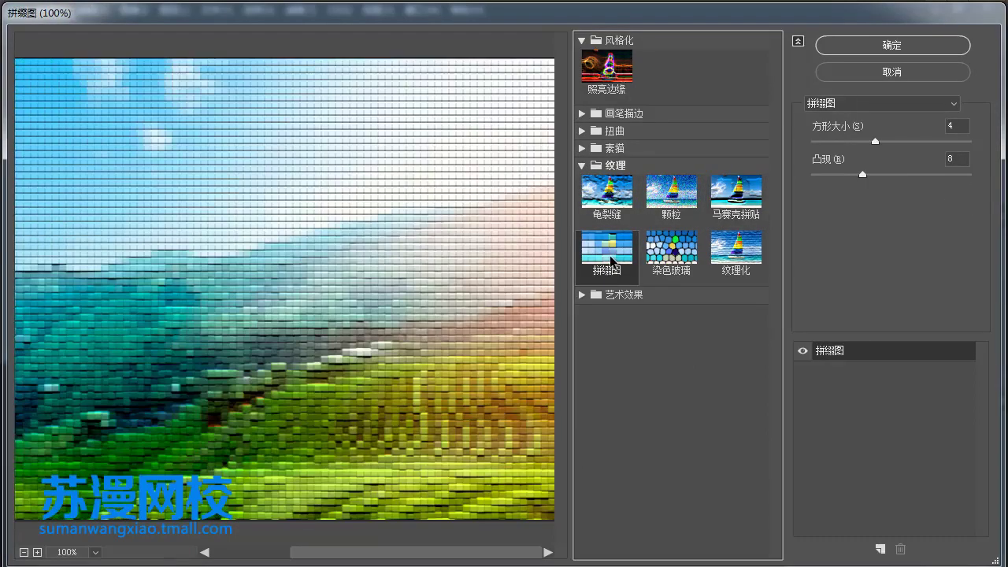
ctrl+alt+click(353, 242)
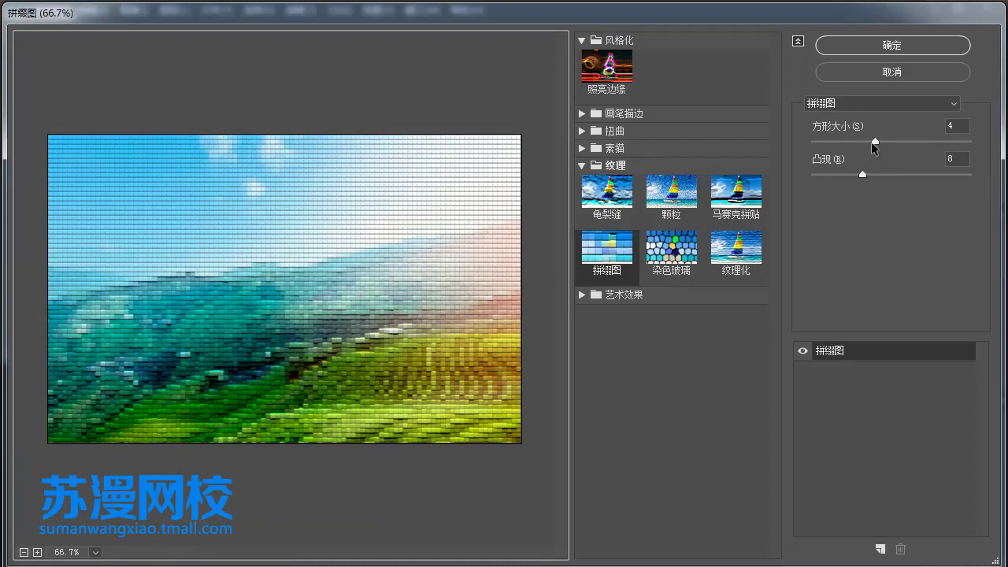
mouse_move(873, 141)
mouse_down()
mouse_move(812, 146)
mouse_move(894, 146)
mouse_up()
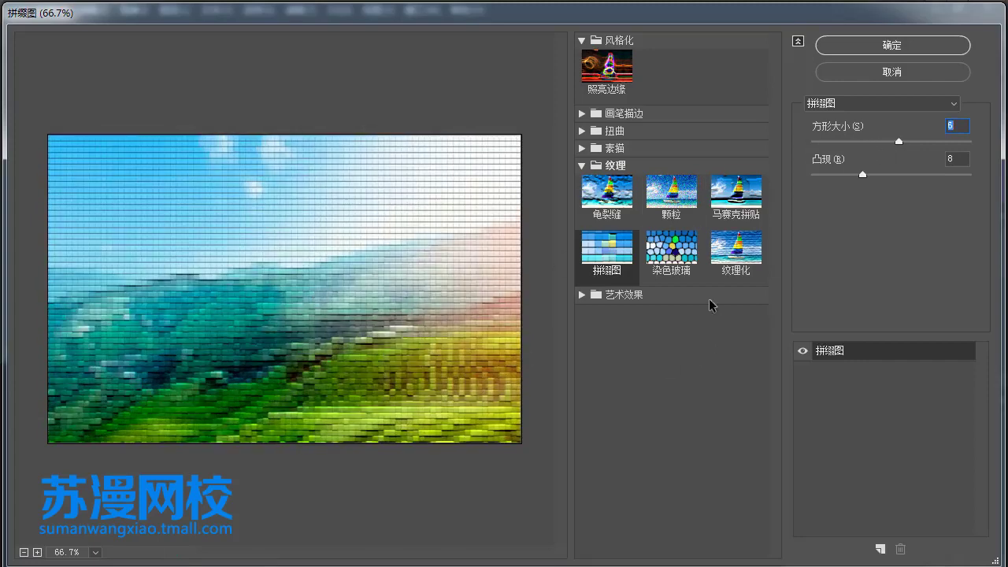
click(680, 268)
Choose Texturizer with canvas texture at 115% scale and relief 1.
click(732, 263)
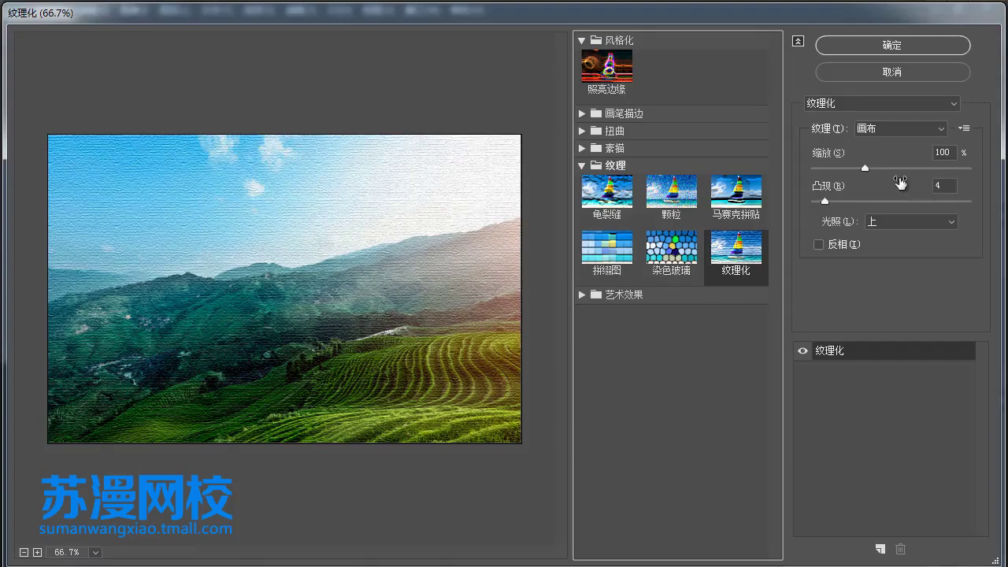
click(874, 171)
drag(875, 170, 884, 170)
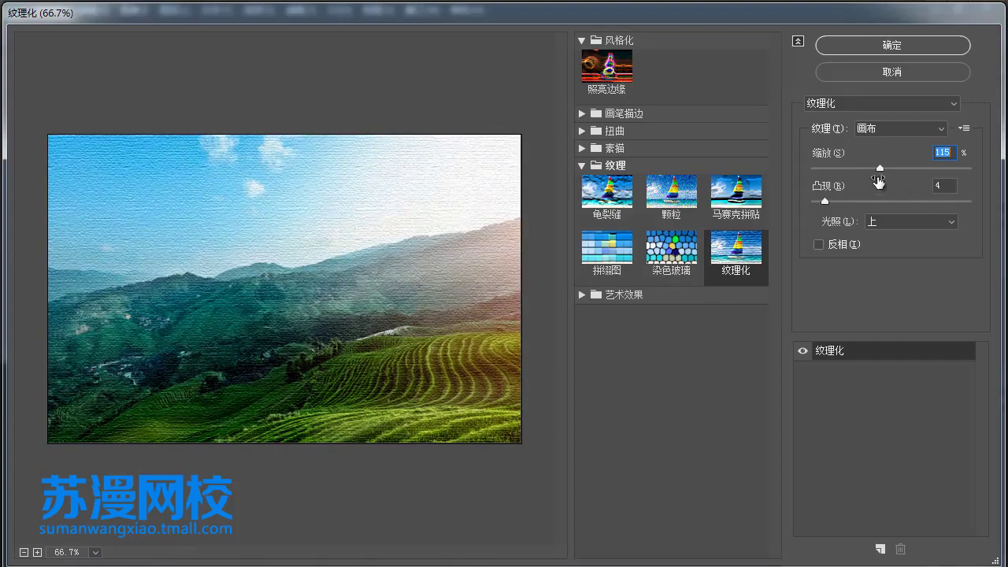
click(833, 201)
drag(833, 200, 815, 204)
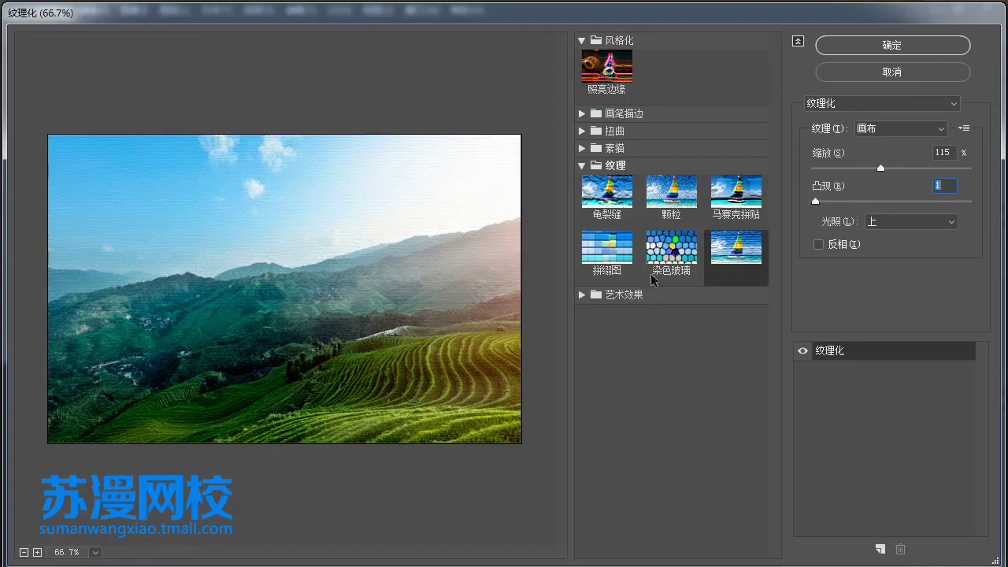
Preview Fresco, Colored Pencil, Rough Pastels, Underpainting and Dry Brush artistic filters.
click(583, 296)
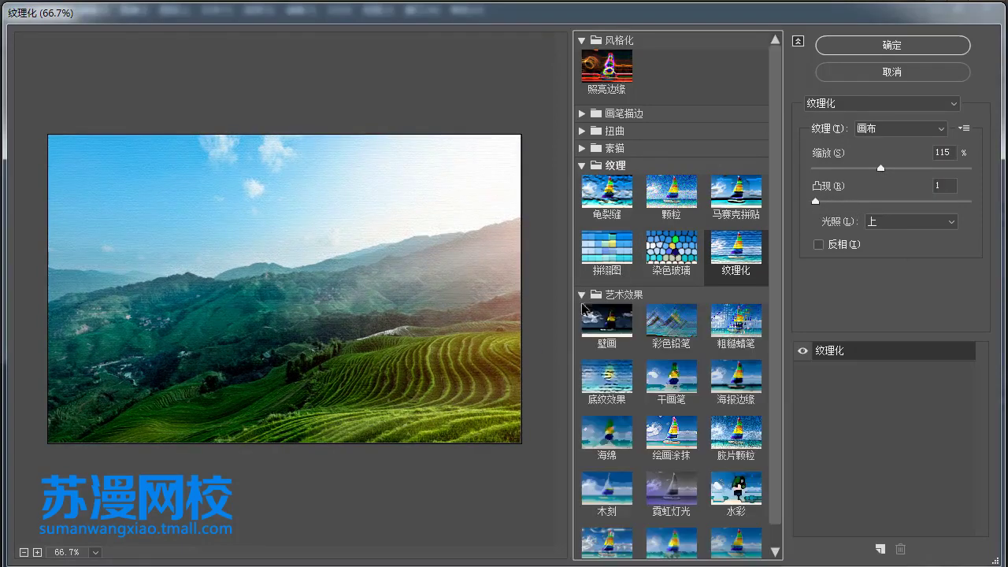
click(611, 325)
click(688, 337)
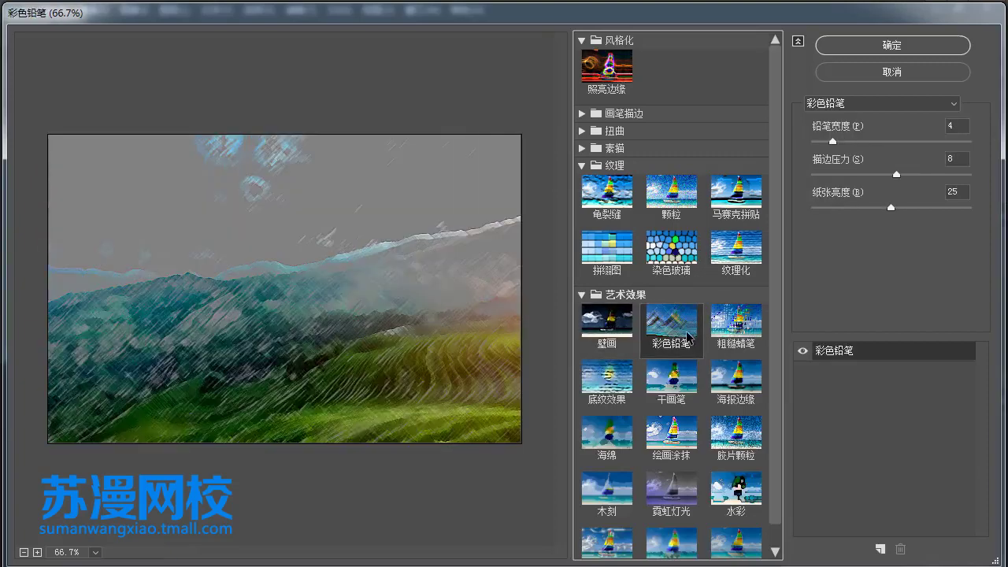
click(749, 342)
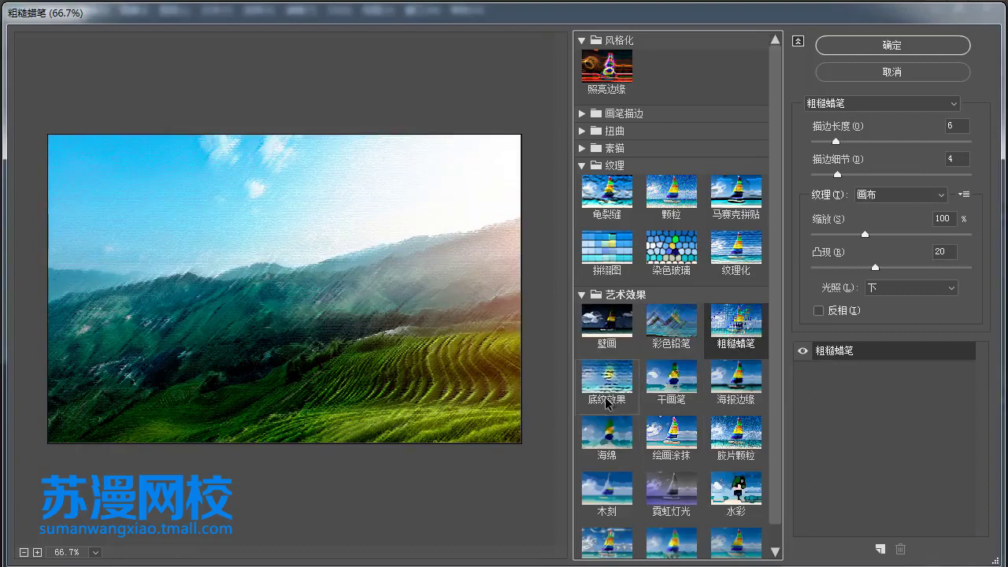
click(605, 386)
scroll(603, 394, down, 1)
click(682, 365)
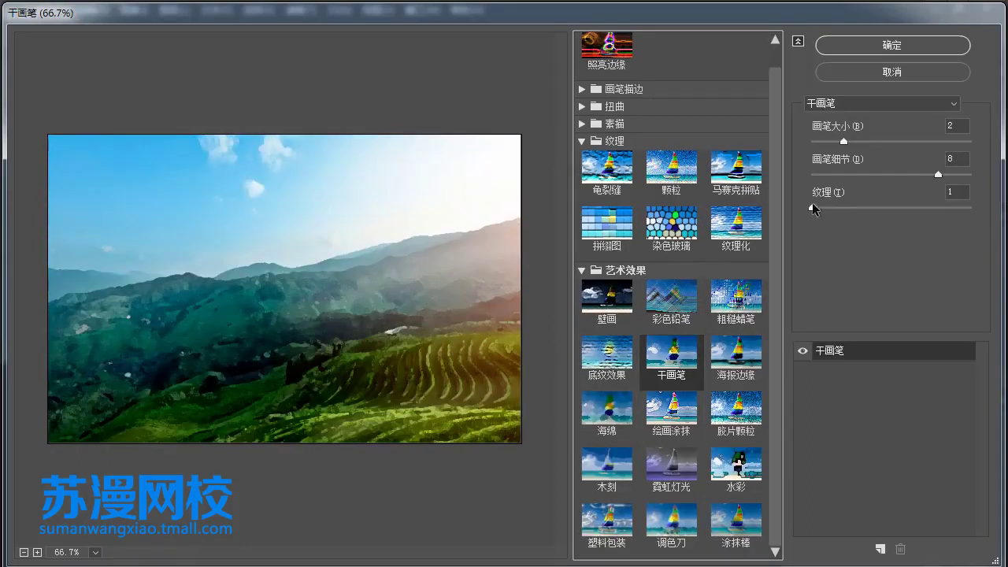
Preview Poster Edges, Sponge, Paint Daubs, Film Grain, Cutout and Neon Glow, ending on Watercolor.
click(745, 367)
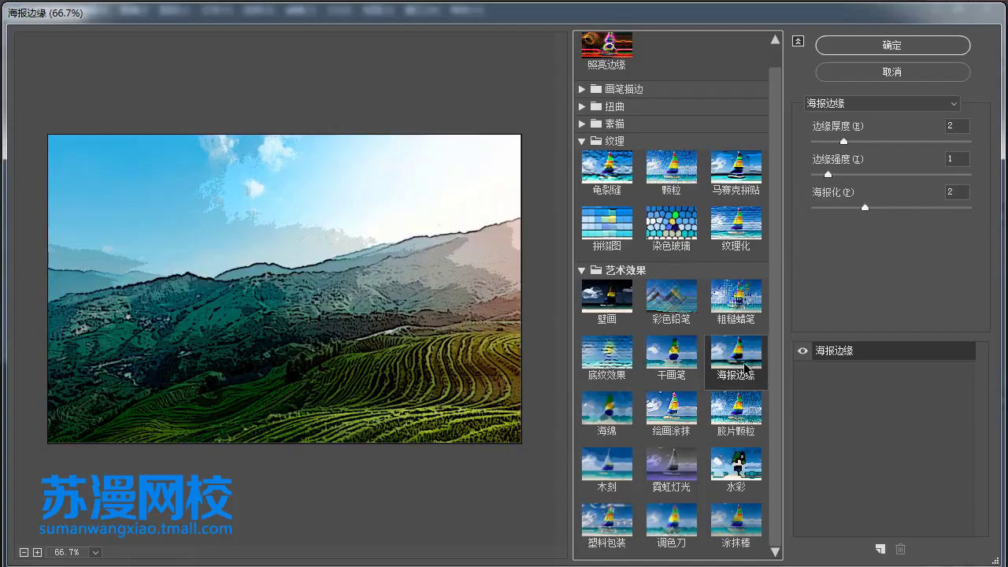
click(612, 423)
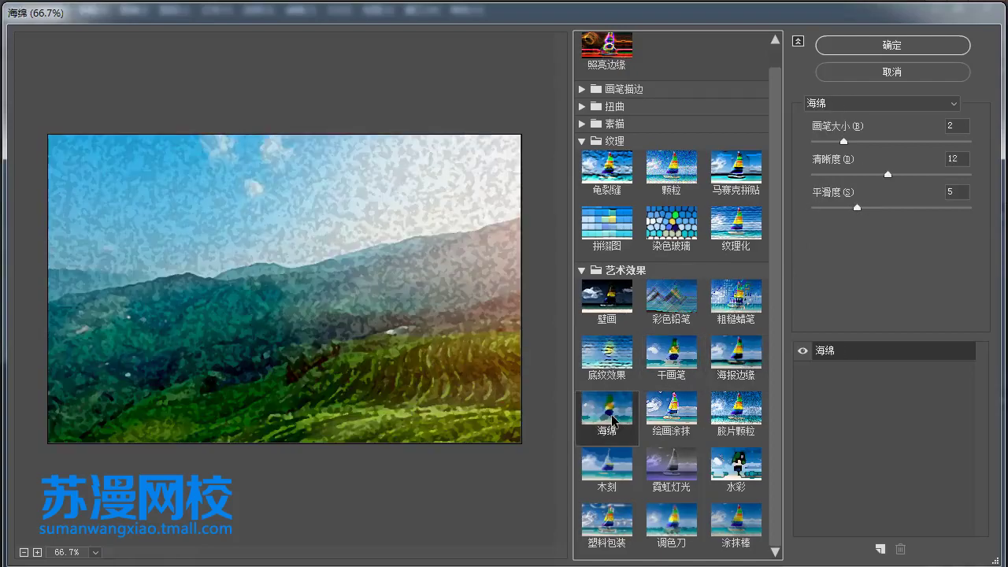
click(690, 421)
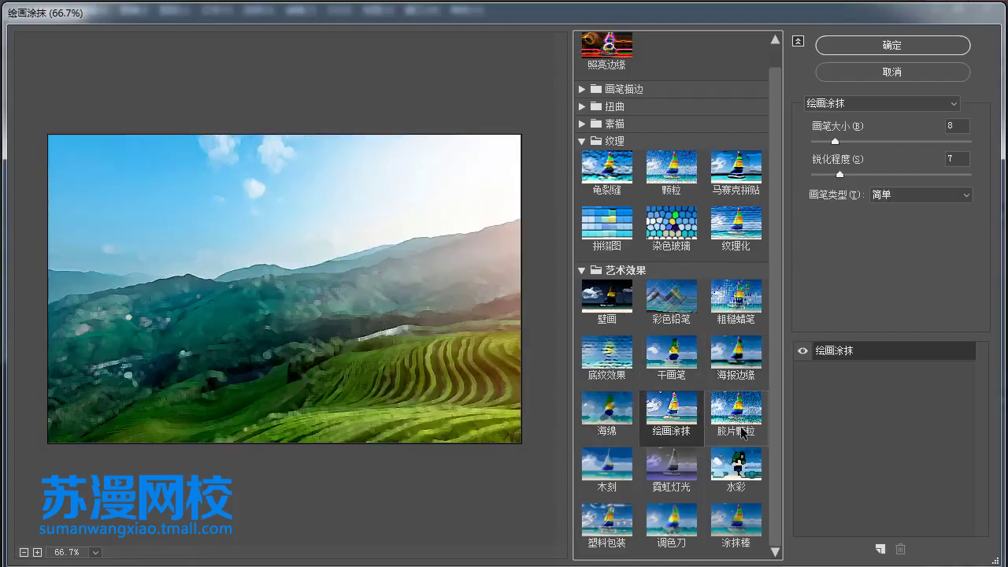
click(737, 414)
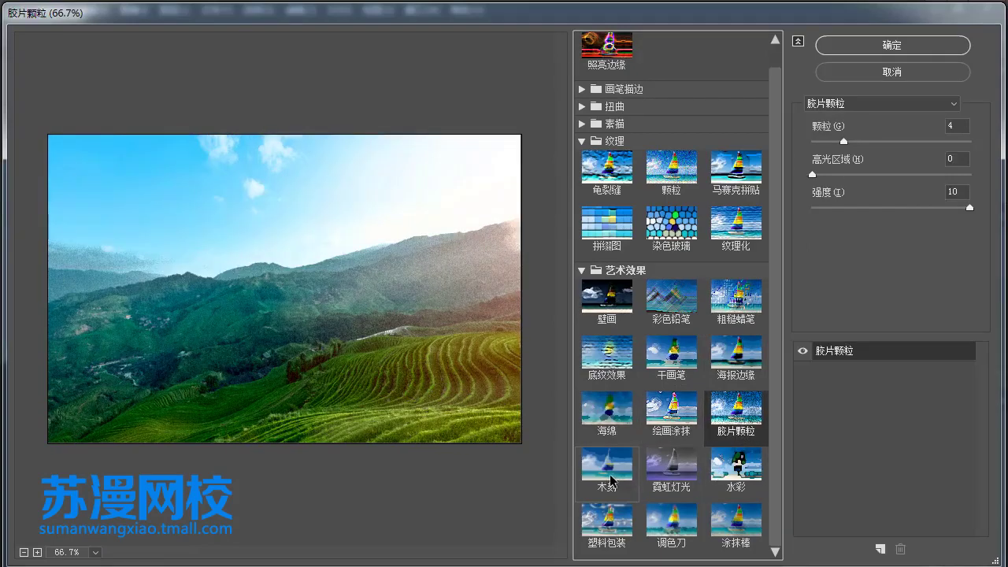
click(610, 477)
click(663, 477)
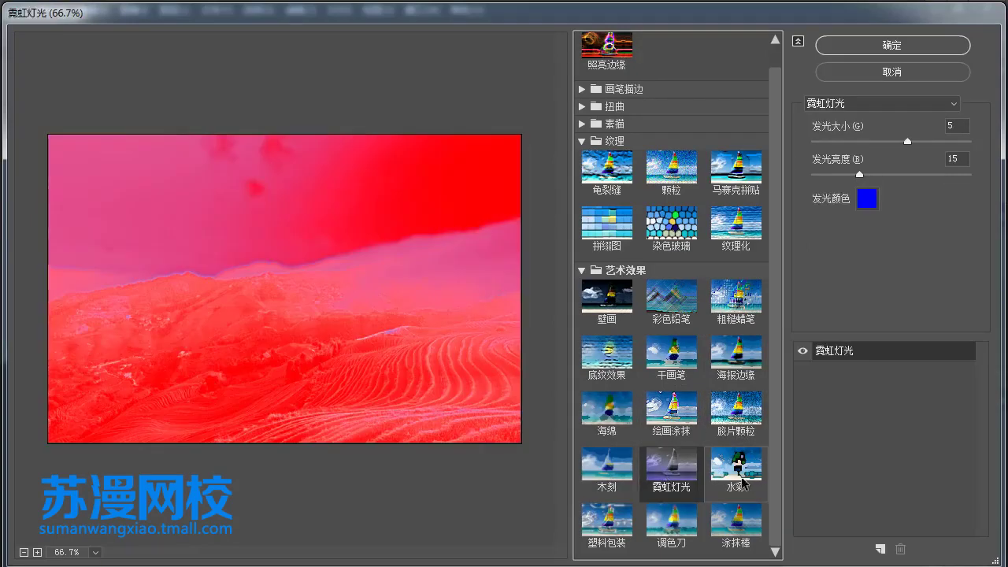
click(749, 480)
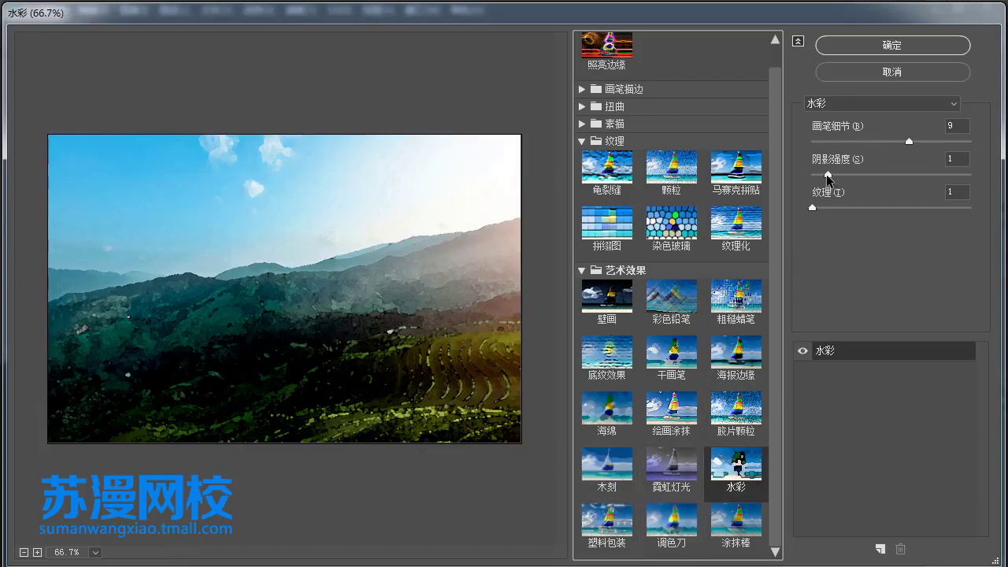
Set Watercolor to shadow intensity 1, brush detail 3 and texture 2.
mouse_move(826, 174)
mouse_down()
mouse_move(804, 180)
mouse_move(888, 174)
mouse_up()
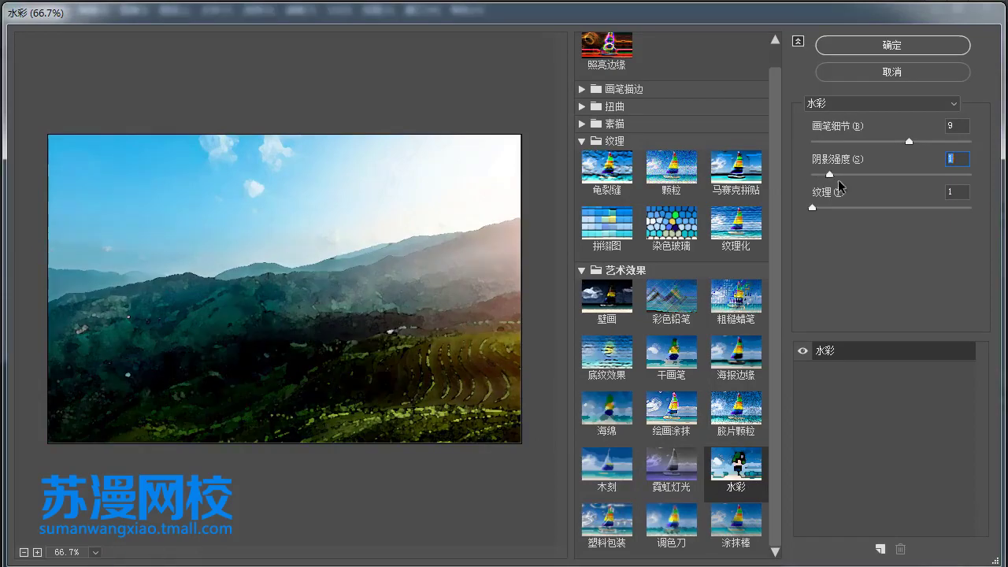
text(1)
drag(890, 145, 835, 143)
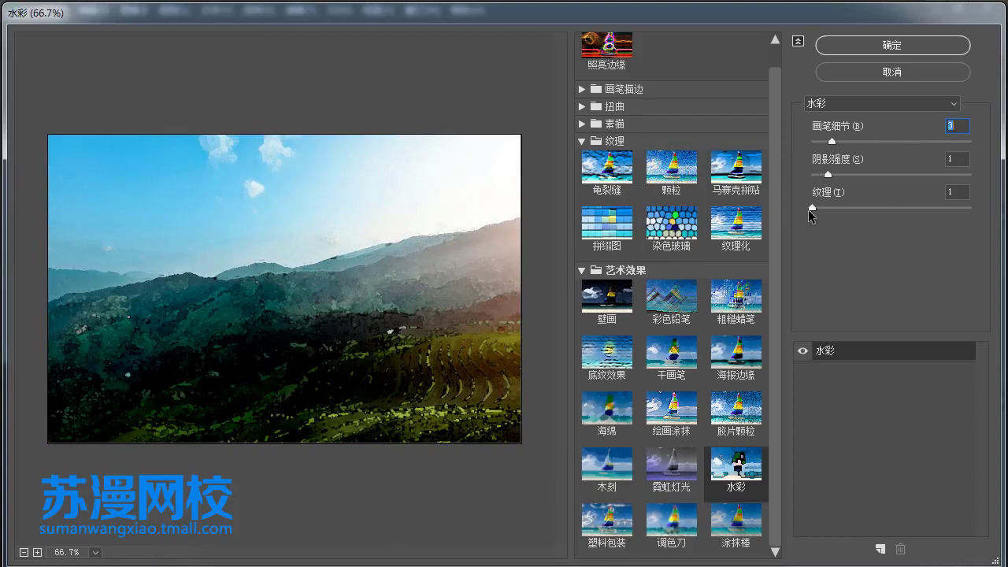
mouse_move(812, 208)
mouse_down()
mouse_move(862, 208)
mouse_move(812, 208)
mouse_up()
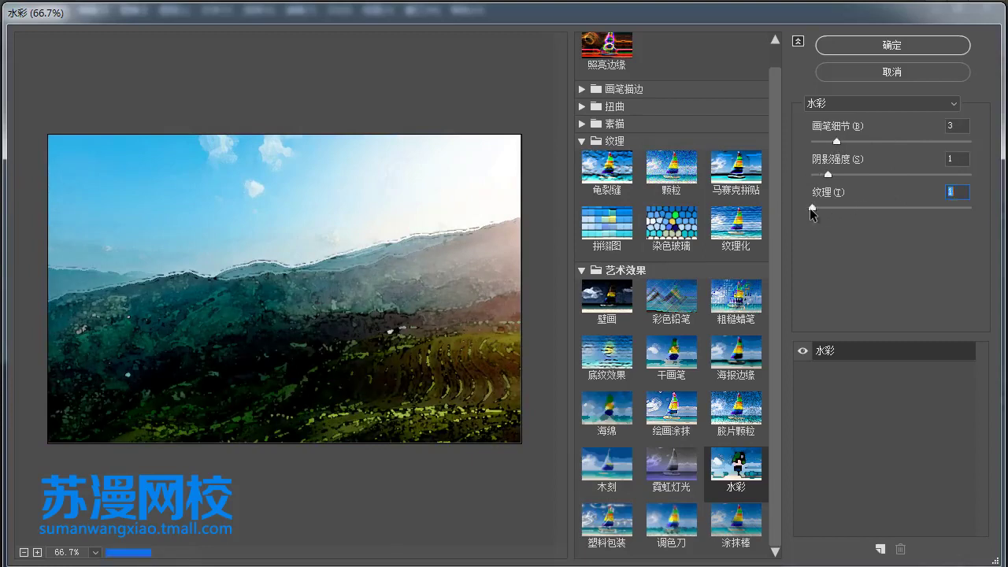
Preview Plastic Wrap, set Palette Knife to stroke size 9, detail 3, then try Smudge Stick.
click(606, 522)
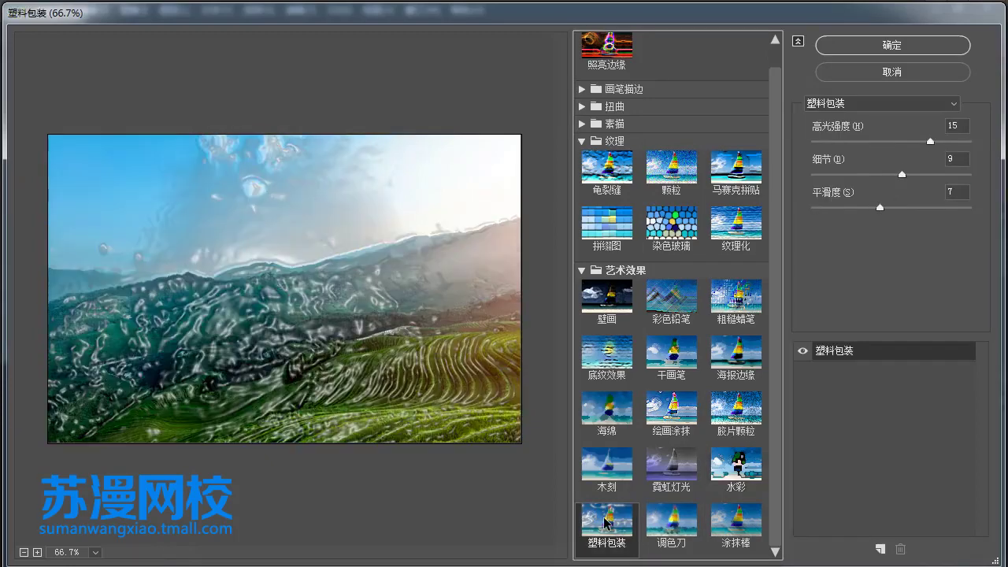
click(673, 522)
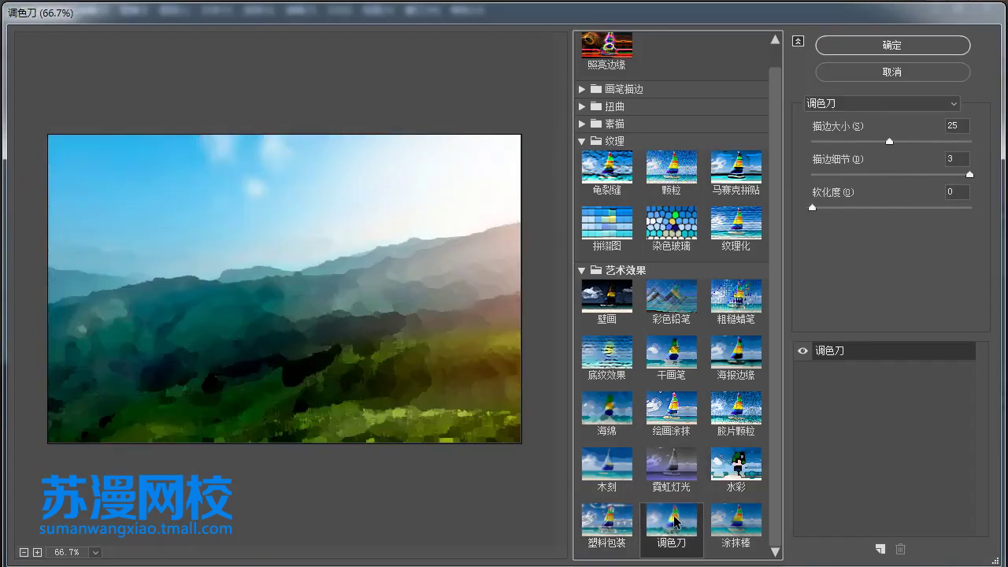
click(853, 175)
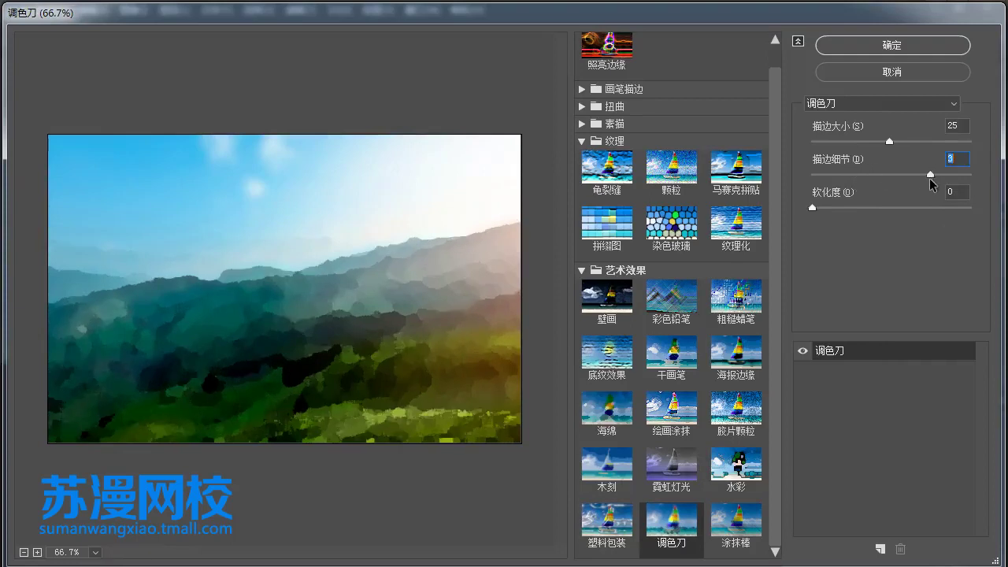
drag(929, 176, 960, 174)
drag(889, 141, 837, 142)
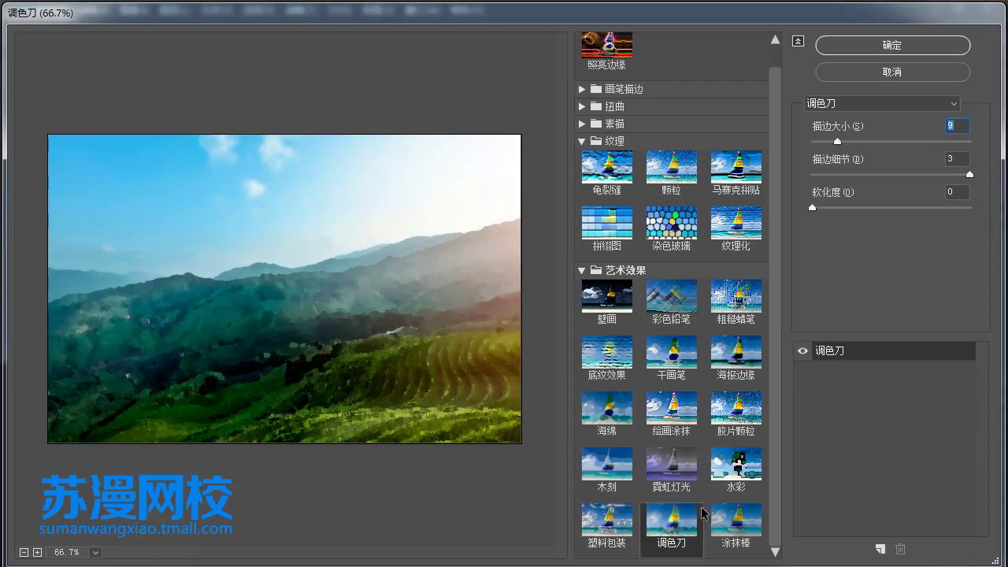
click(752, 526)
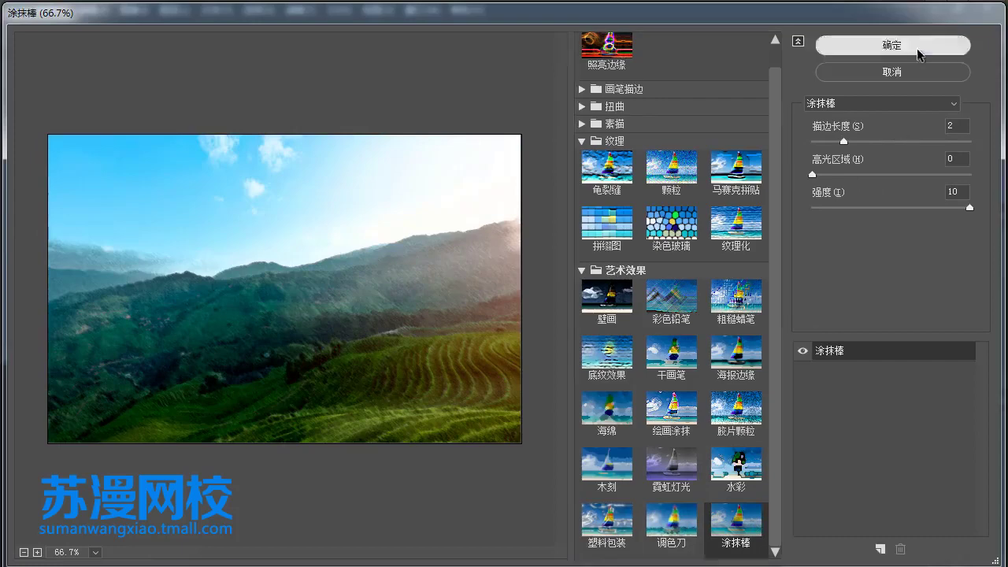
Apply the smudge-stick filter and toggle the copy layer on and off to compare.
click(892, 45)
drag(495, 128, 458, 89)
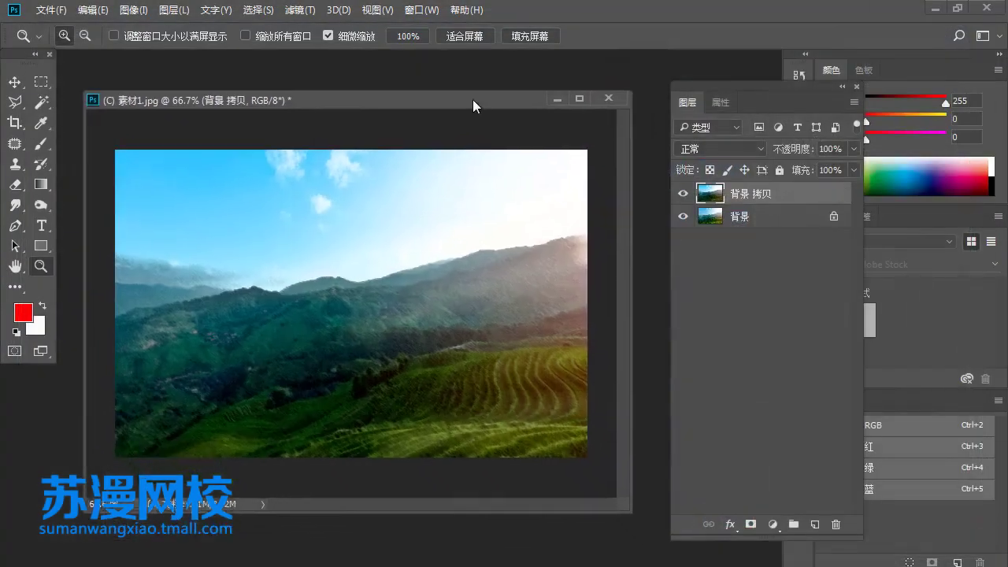
click(682, 193)
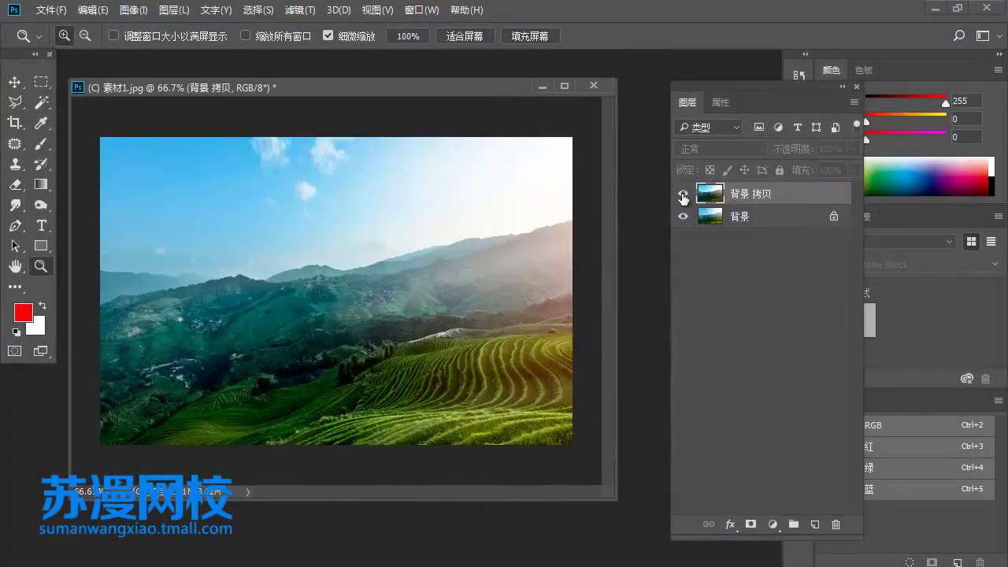
click(683, 193)
click(683, 194)
click(682, 194)
Delete the filtered Background copy and make a fresh duplicate of Background.
click(682, 194)
click(683, 193)
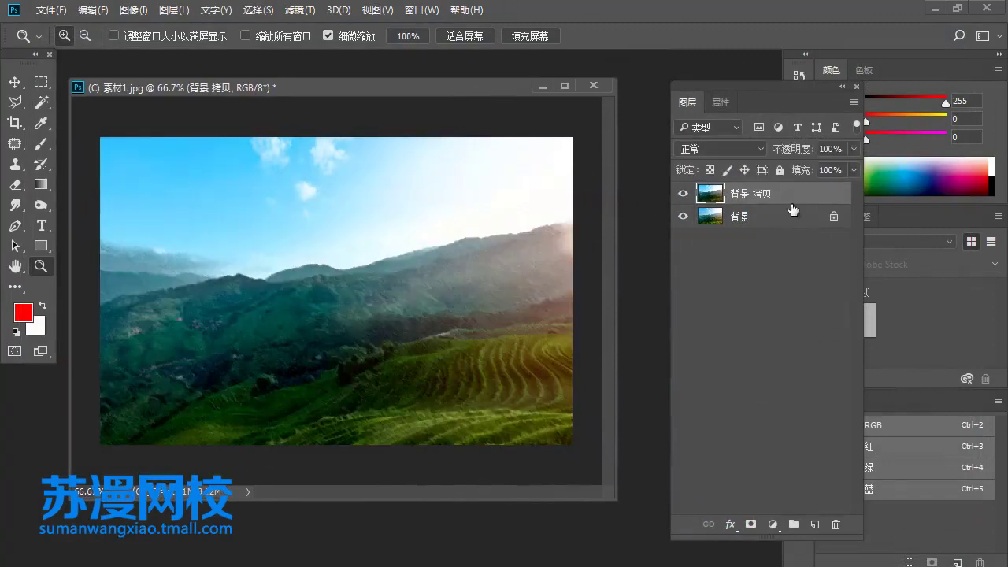
drag(791, 195, 836, 523)
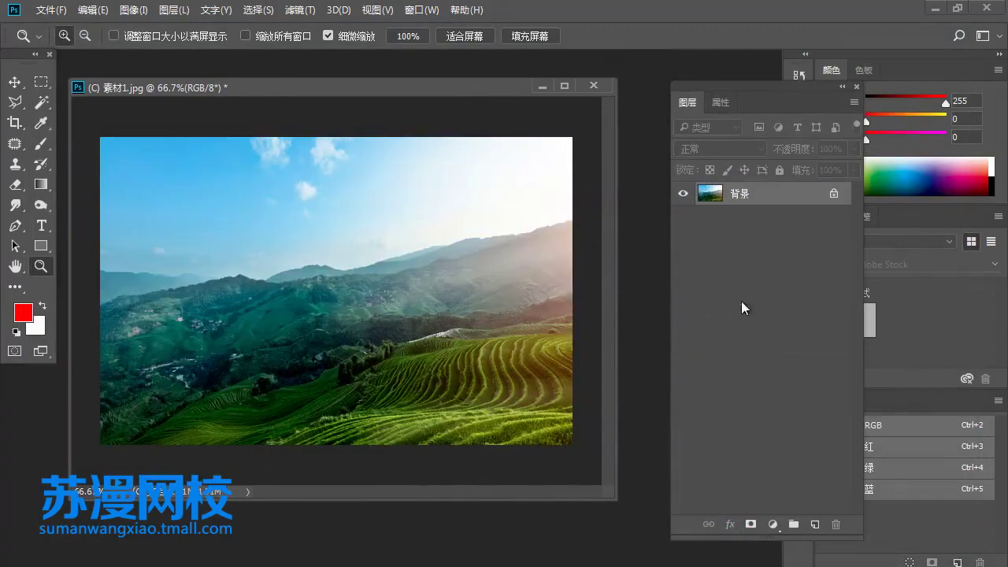
drag(768, 202, 815, 523)
Preview the Sketch > Halftone Pattern filter on the fresh copy in the Filter Gallery.
click(299, 9)
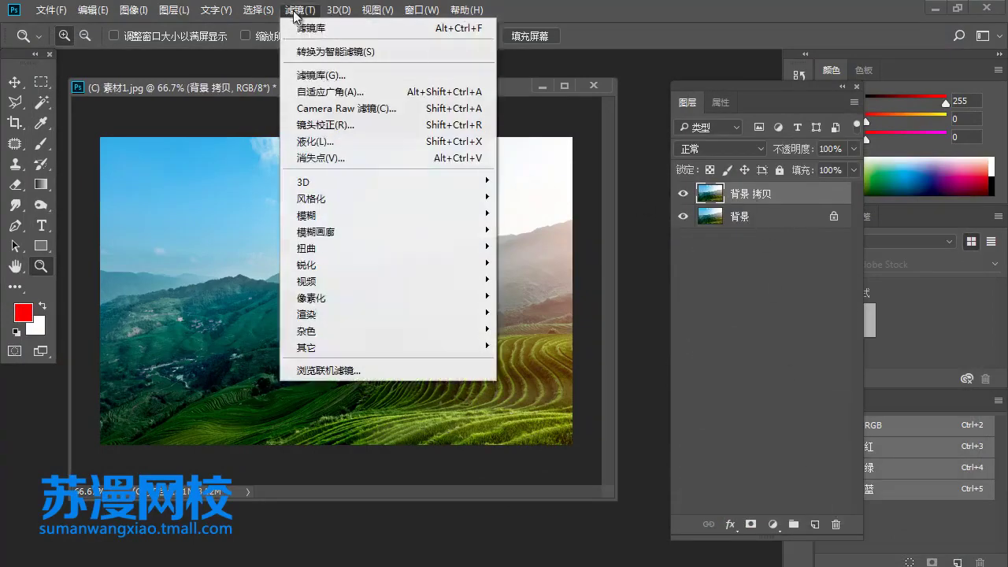
click(323, 74)
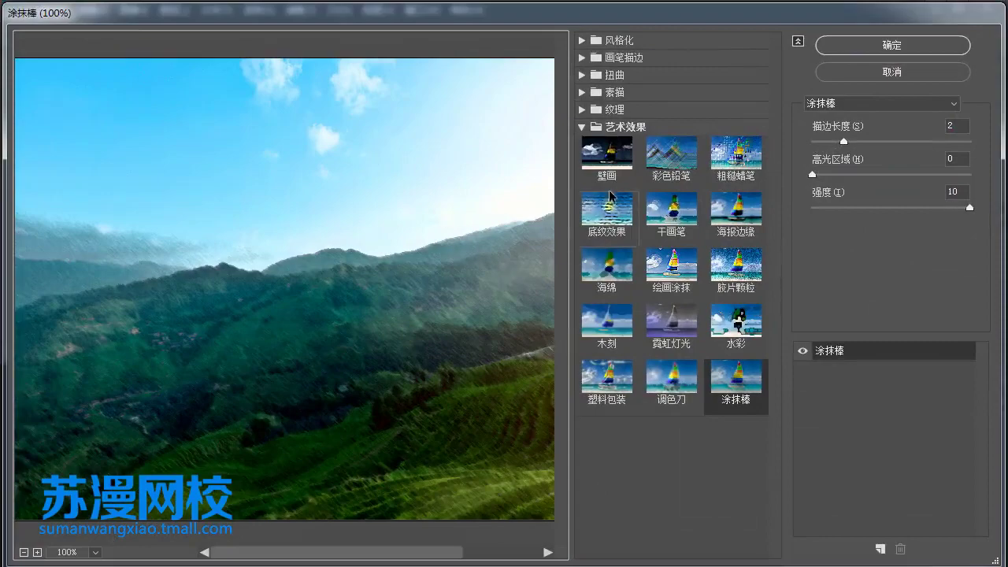
click(589, 76)
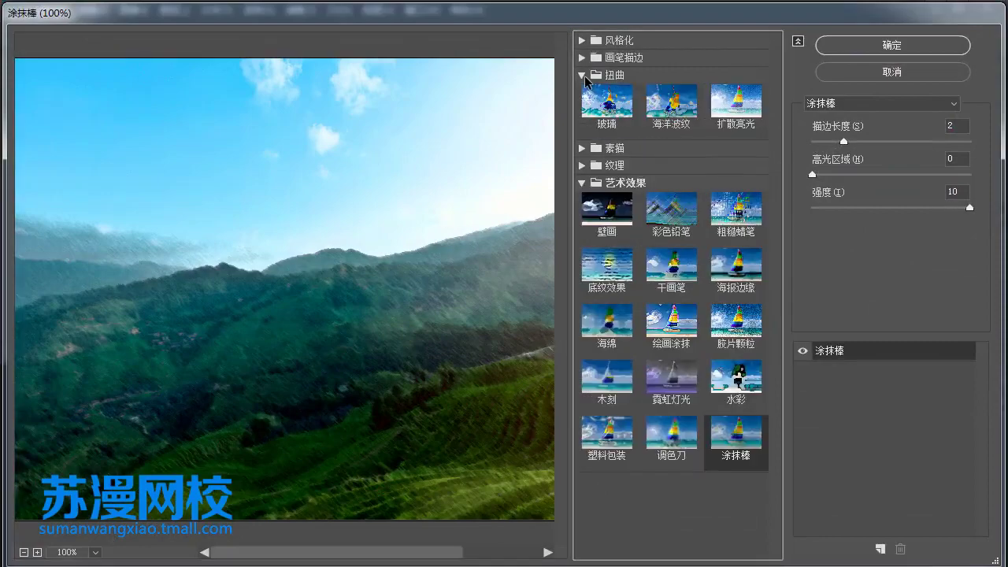
click(589, 77)
click(591, 93)
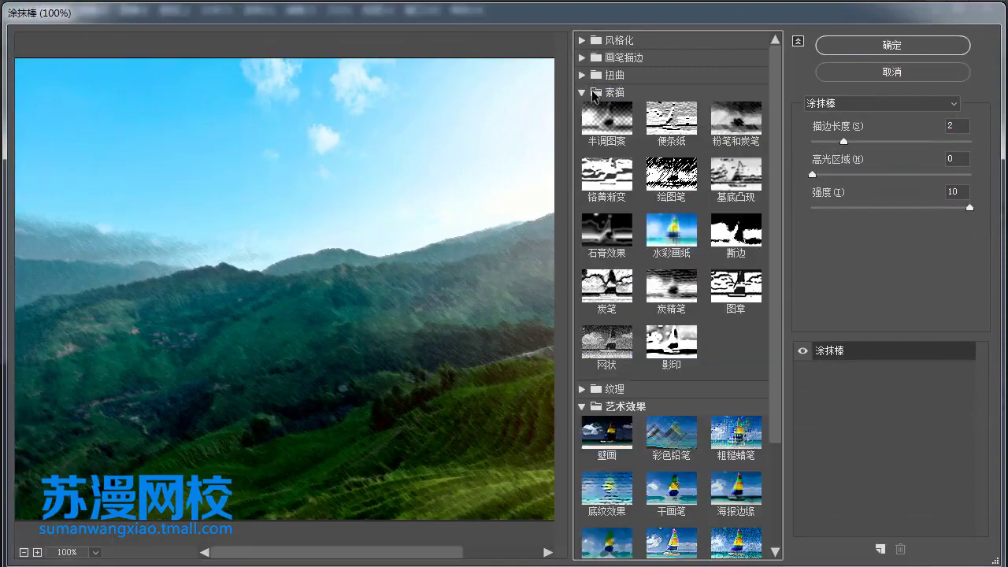
click(584, 407)
click(608, 126)
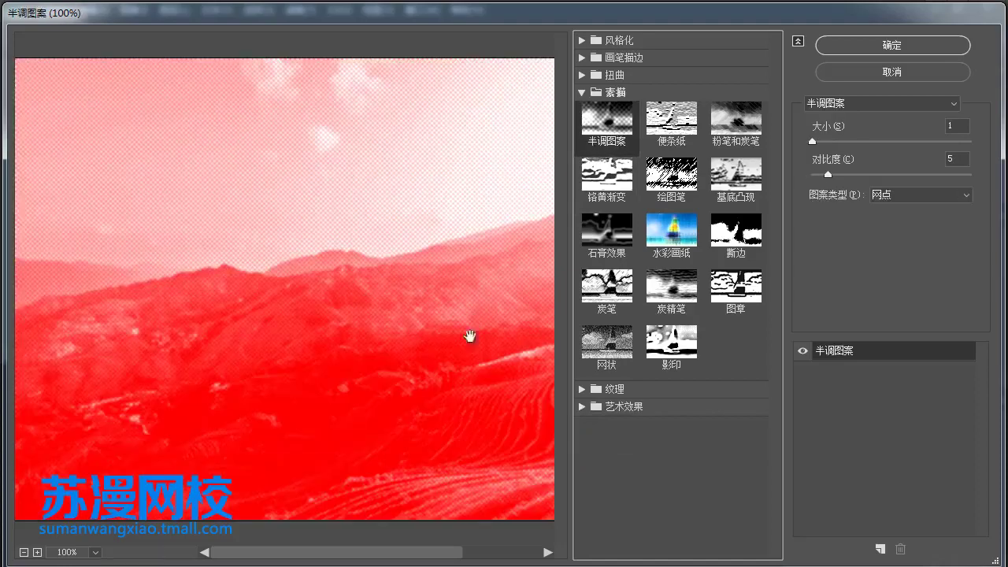
drag(459, 360, 241, 285)
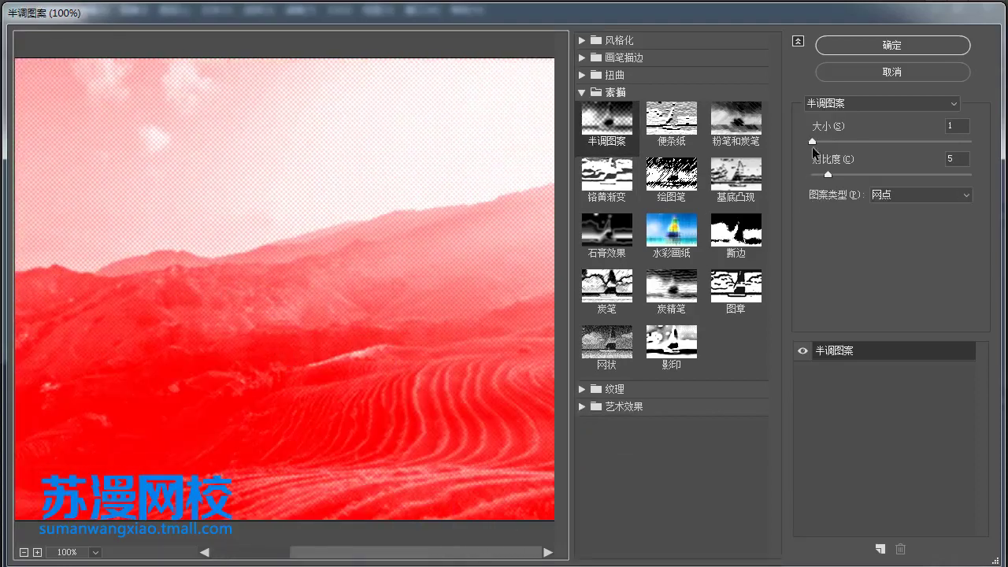
Experiment with halftone size and contrast, ending with dot size 9.
drag(812, 141, 849, 143)
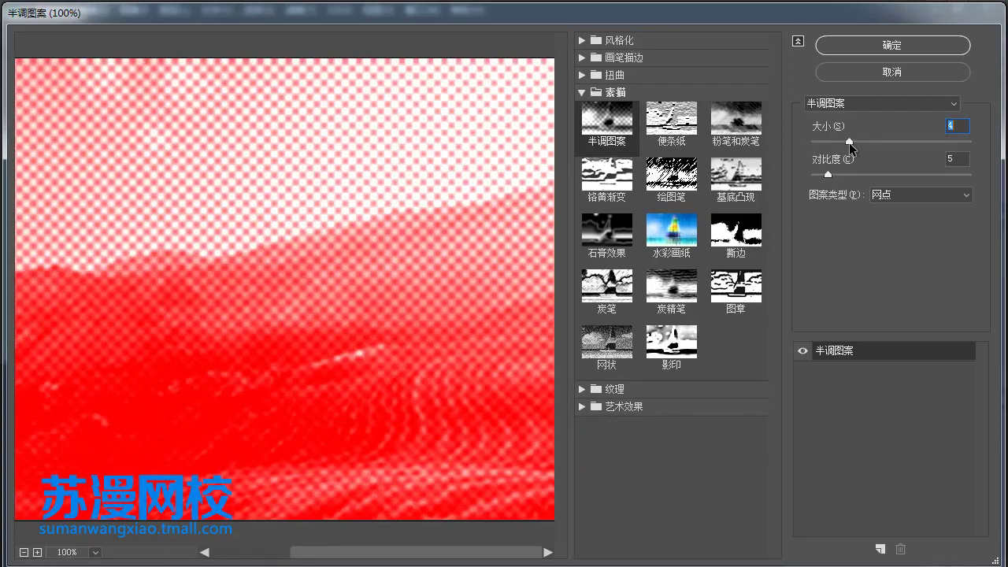
drag(827, 175, 952, 178)
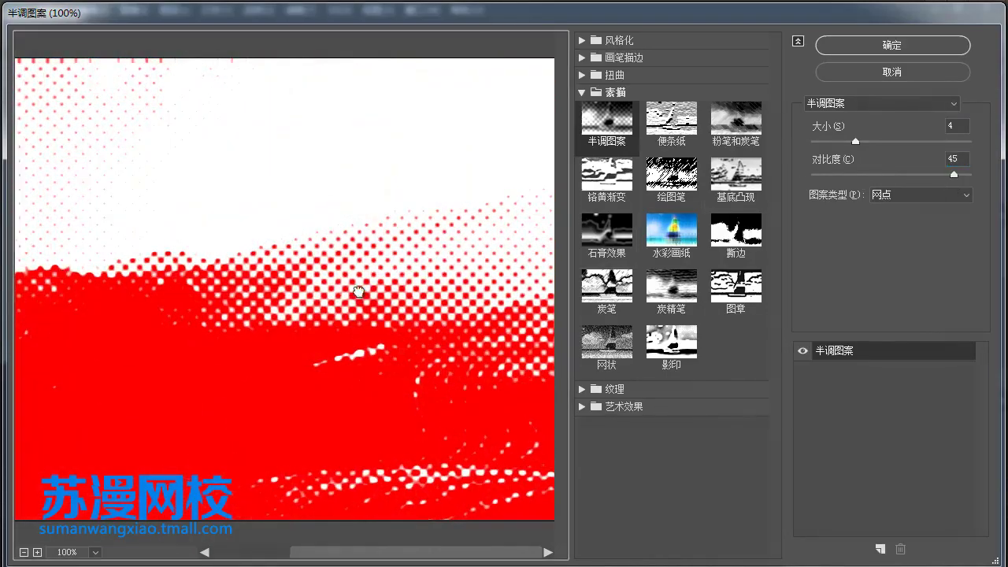
drag(189, 276, 362, 276)
drag(486, 279, 202, 251)
drag(862, 139, 813, 144)
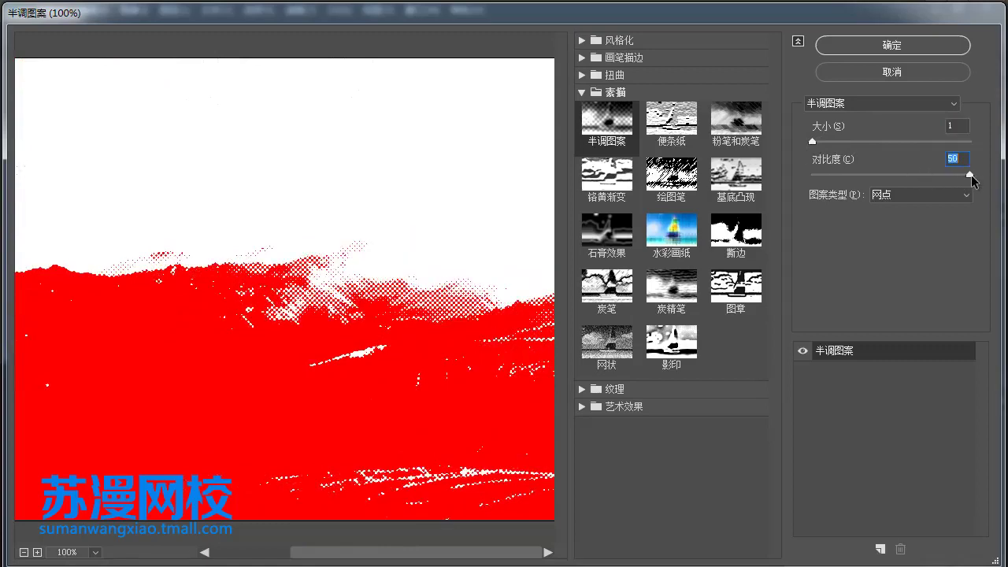
mouse_move(954, 175)
mouse_down()
mouse_move(854, 167)
mouse_move(860, 137)
mouse_move(921, 146)
mouse_up()
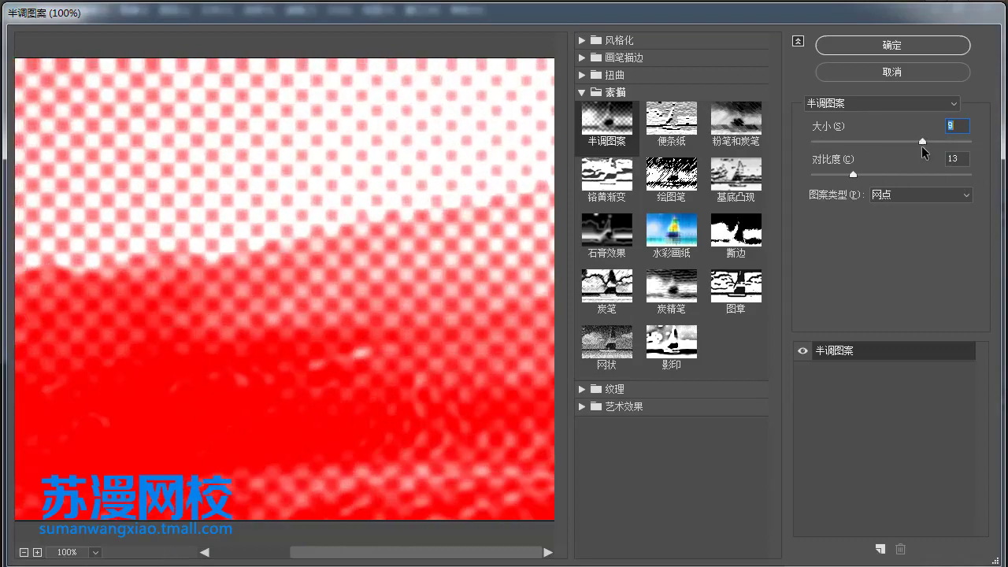
mouse_move(854, 172)
mouse_down()
mouse_move(885, 173)
mouse_move(795, 181)
mouse_up()
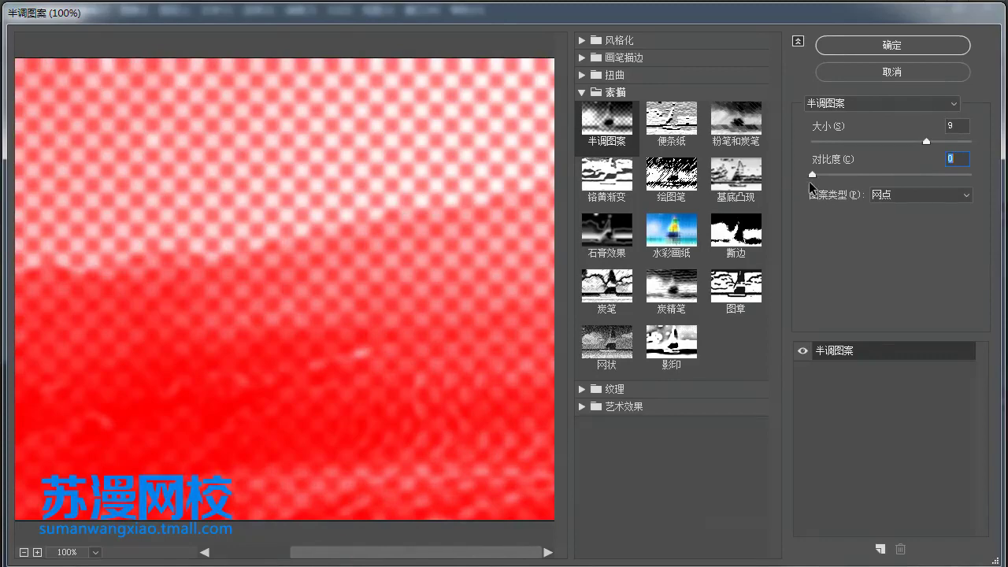
Try the Circle and Line halftone pattern types, with contrast raised to 11.
click(913, 195)
click(904, 211)
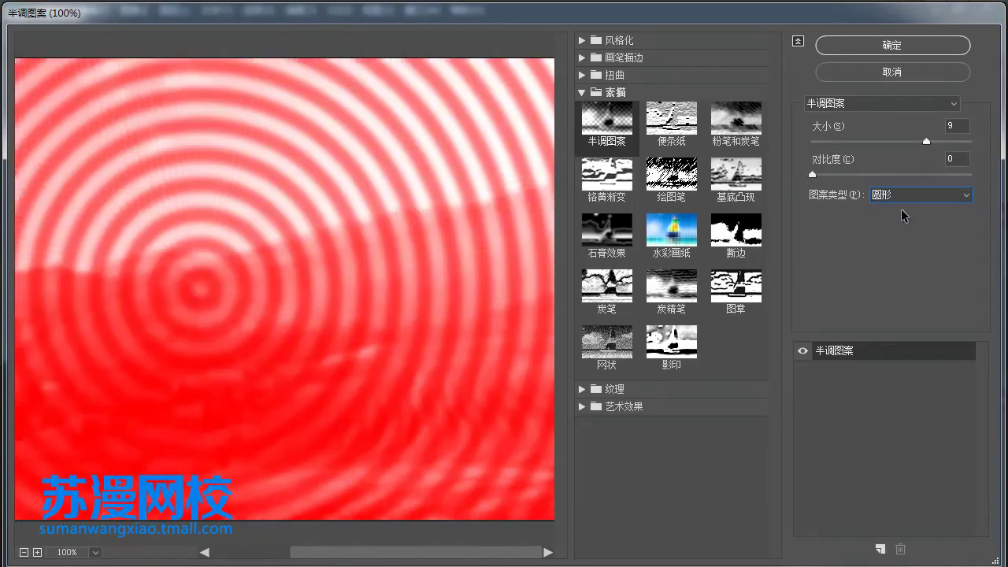
click(907, 197)
click(893, 222)
click(902, 195)
click(884, 235)
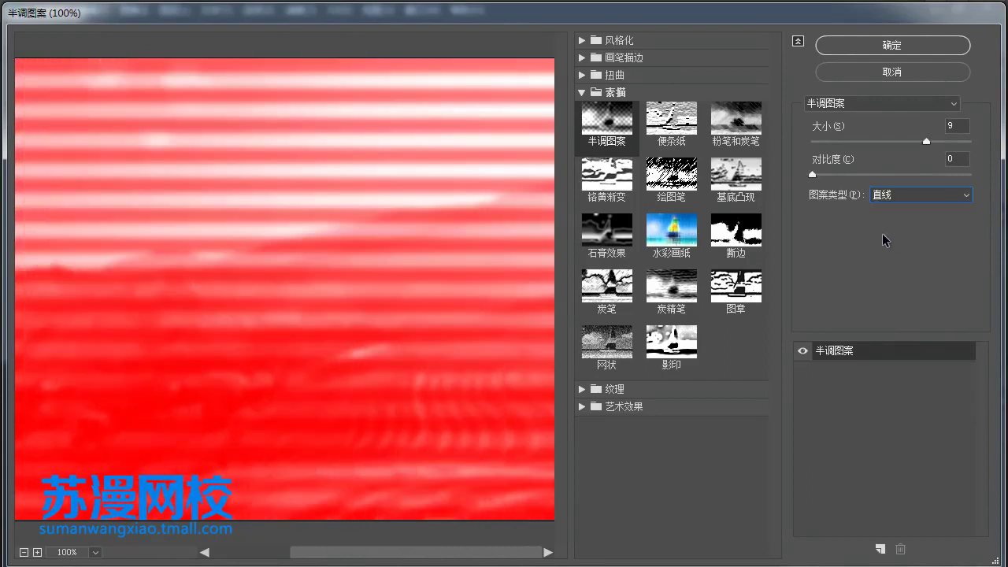
mouse_move(331, 146)
mouse_down()
mouse_move(491, 322)
mouse_move(512, 303)
mouse_up()
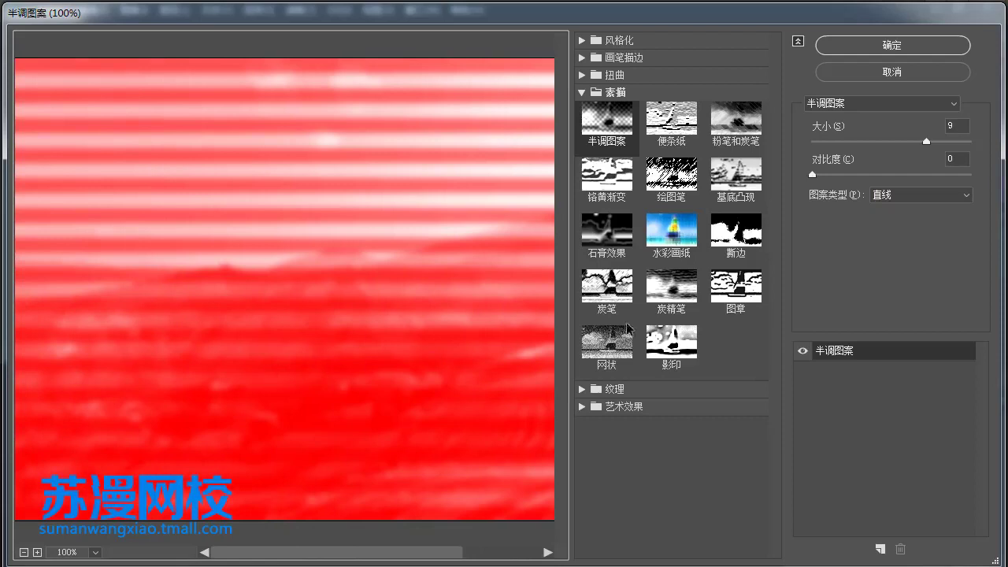
click(898, 197)
click(898, 200)
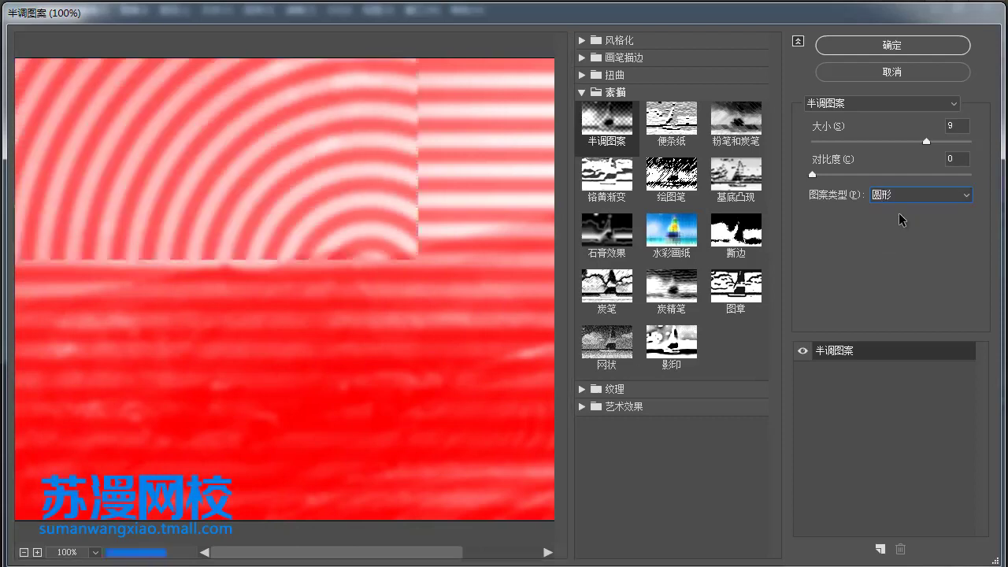
drag(812, 175, 856, 178)
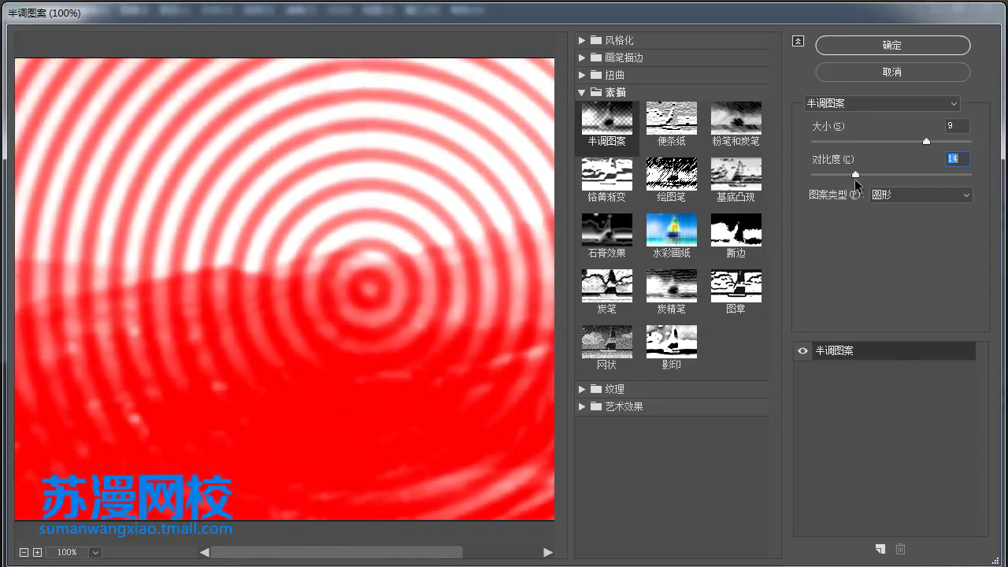
drag(360, 292, 163, 282)
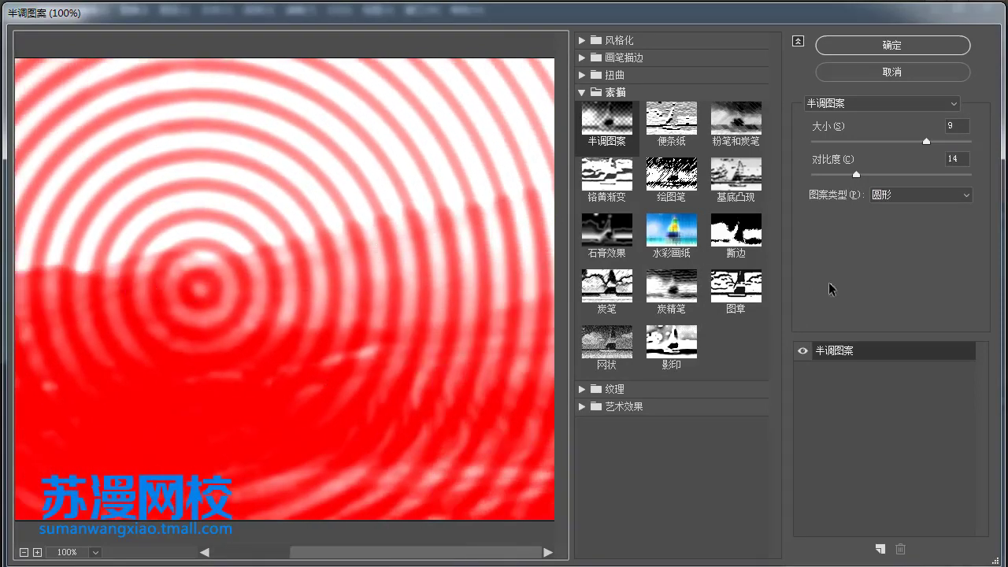
Apply the halftone as Dot pattern at size 9 with contrast 1.
click(908, 197)
click(902, 220)
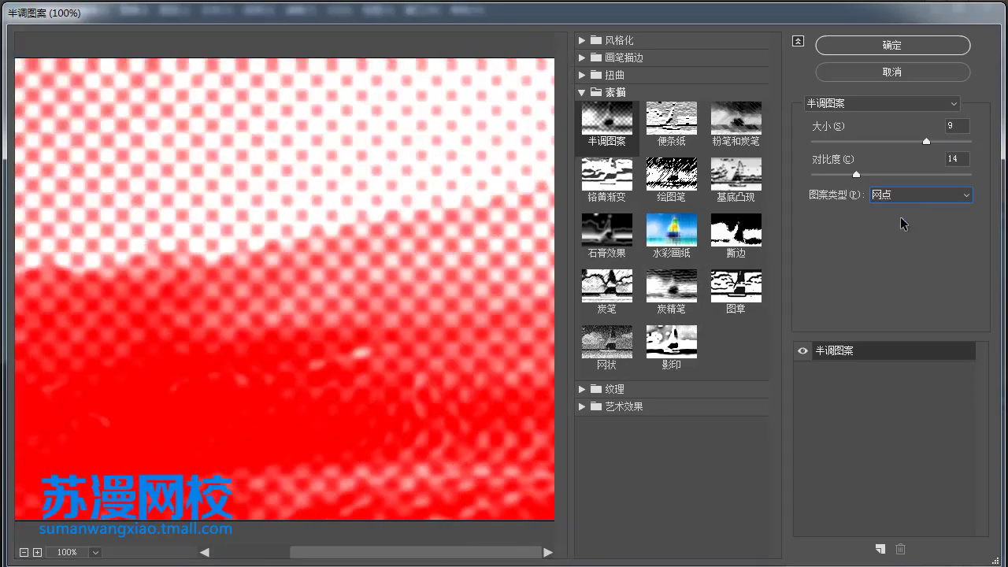
click(885, 105)
click(885, 104)
drag(862, 173, 835, 180)
drag(823, 175, 814, 175)
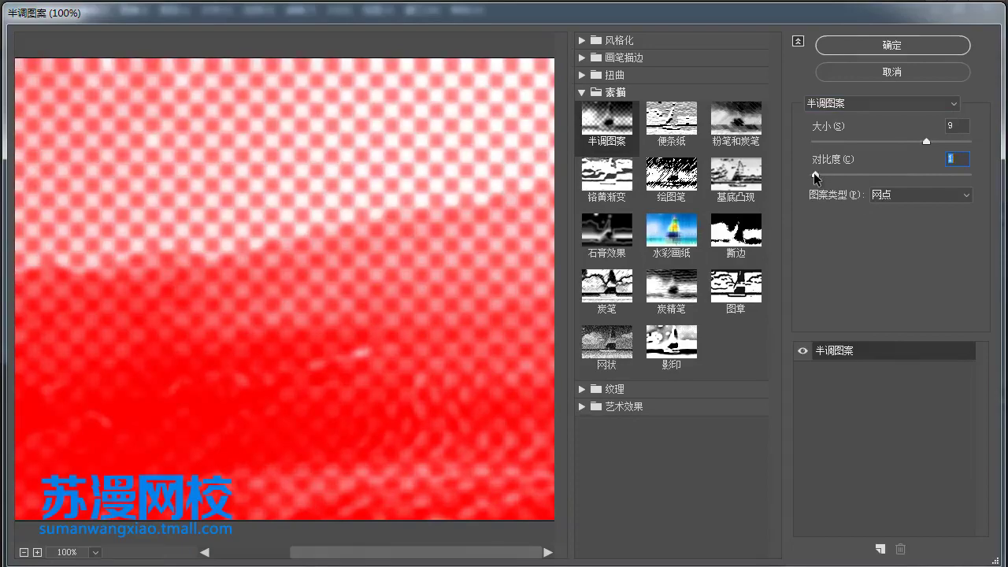
drag(916, 141, 931, 141)
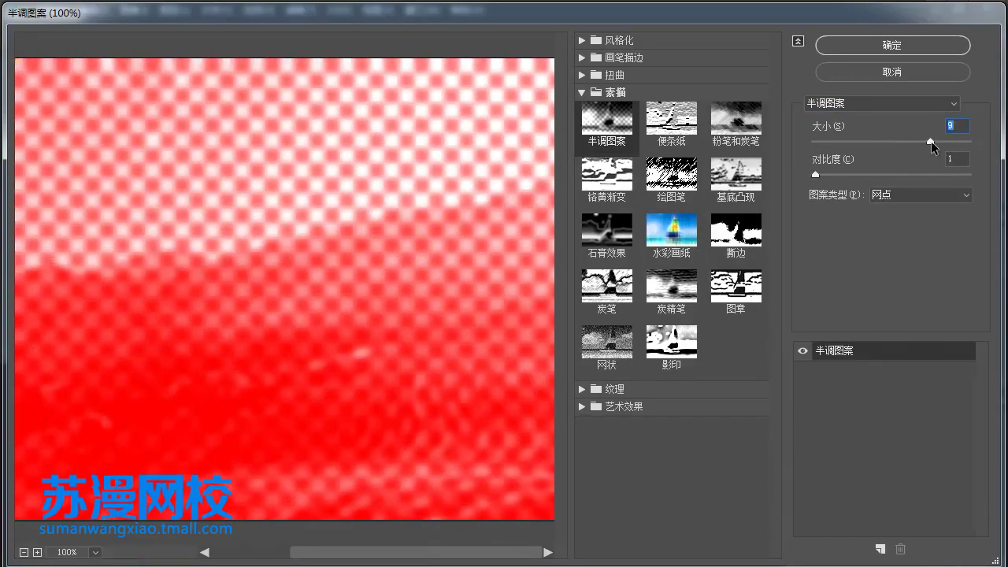
click(924, 47)
Fit the image on screen and compare the halftone copy against the original photo.
right_click(359, 253)
click(374, 261)
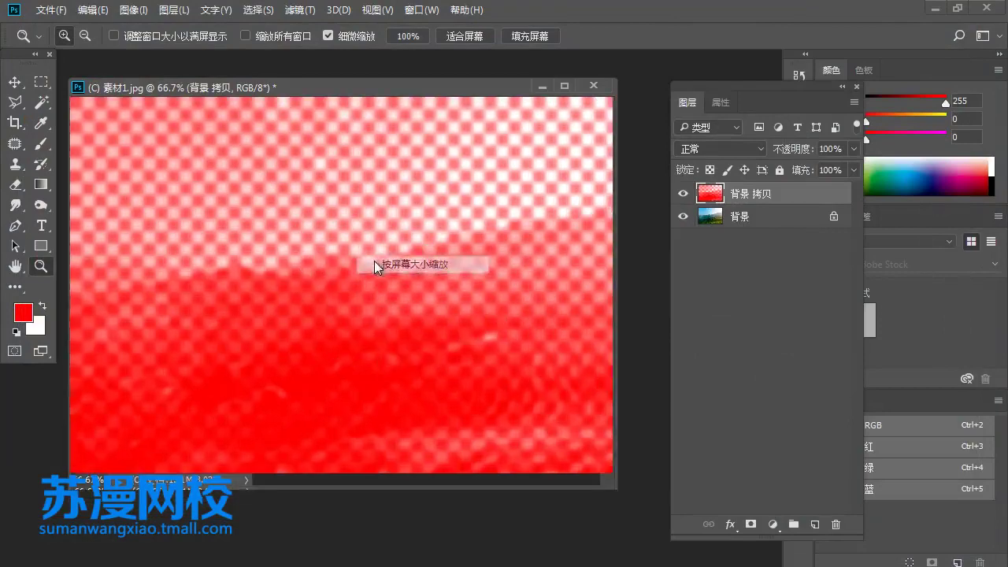
click(684, 194)
click(683, 194)
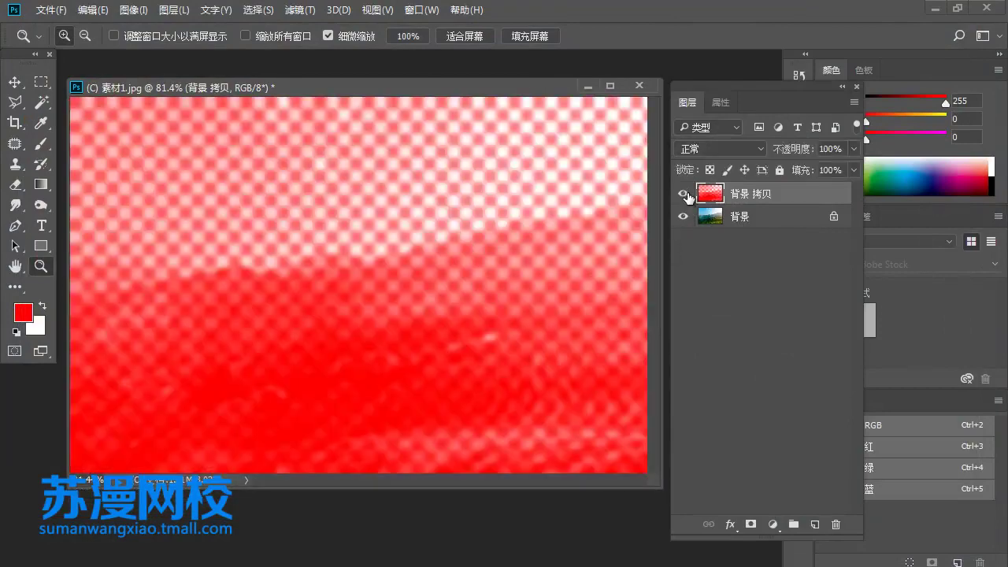
click(683, 194)
click(683, 194)
click(683, 194)
click(683, 193)
click(682, 194)
click(682, 194)
Desaturate the halftone copy to gray and make the 背景 layer visible again.
click(134, 10)
mouse_move(210, 51)
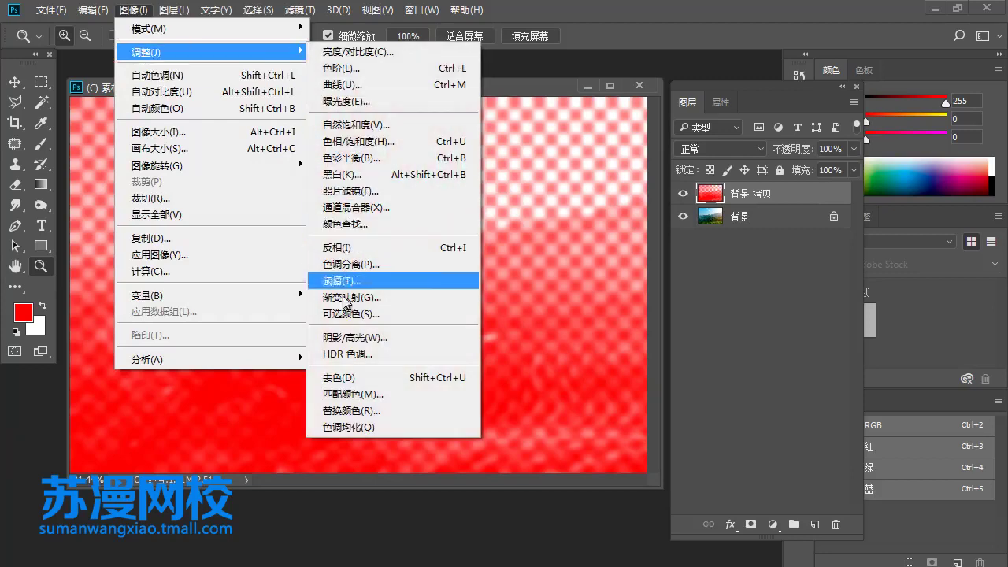
click(357, 377)
right_click(353, 256)
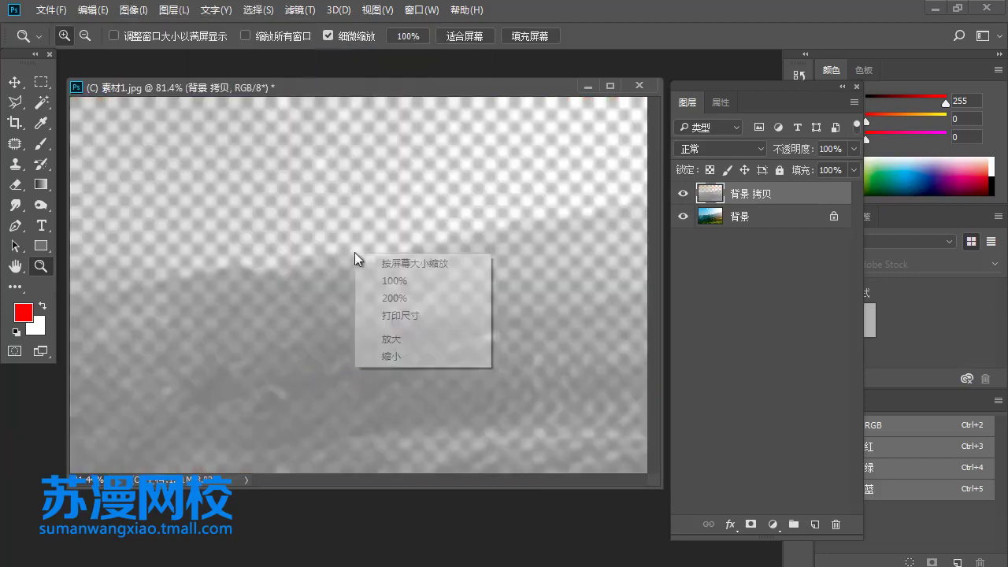
click(365, 259)
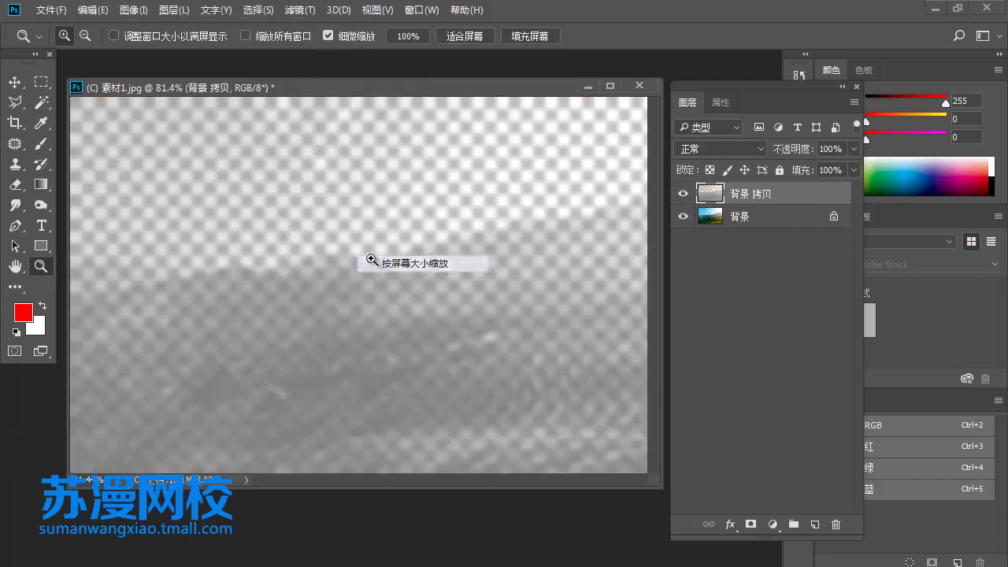
click(683, 218)
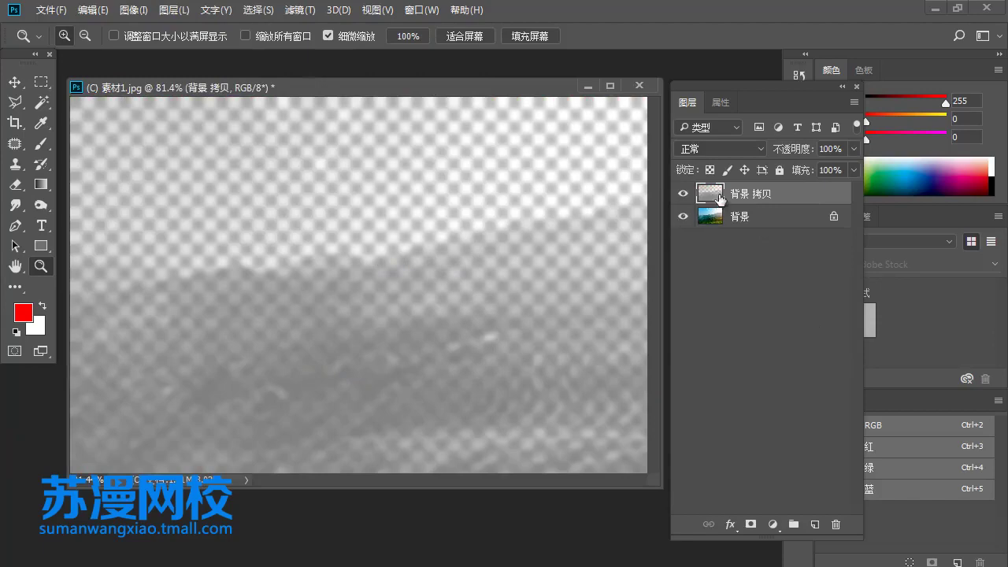
click(133, 9)
mouse_move(209, 51)
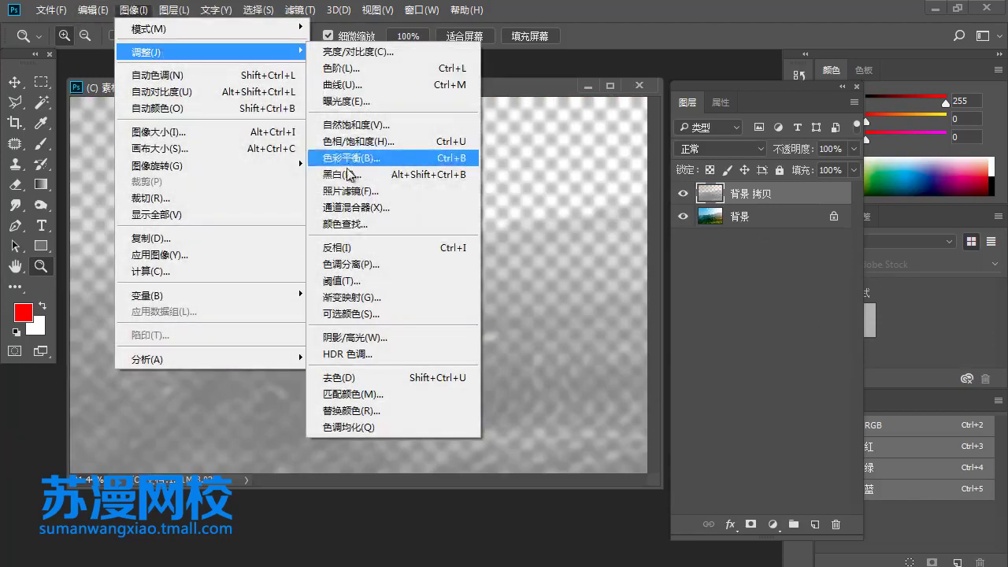
Apply Levels to the halftone copy with input black 139, gamma 1.00, white 210.
click(373, 67)
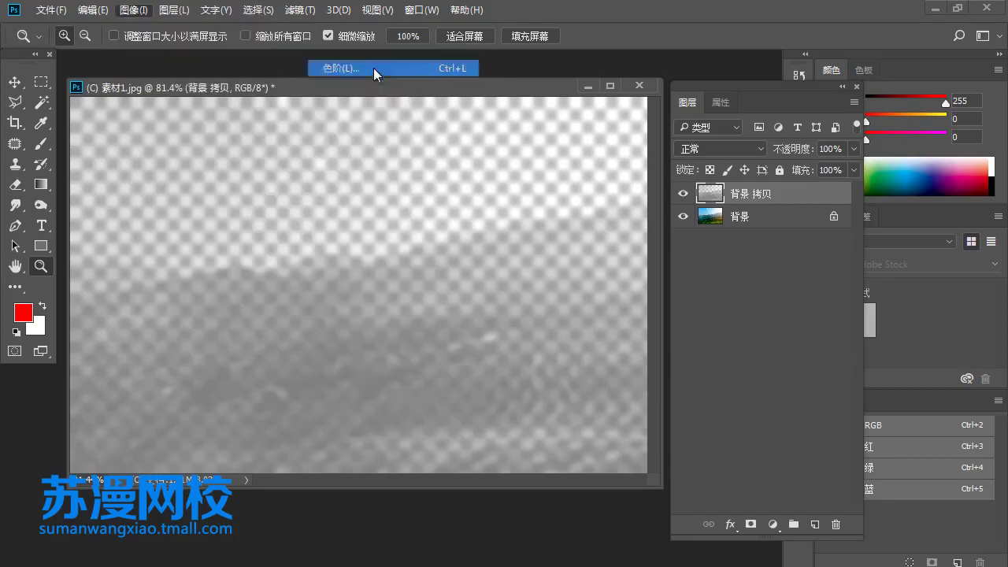
drag(586, 228, 693, 227)
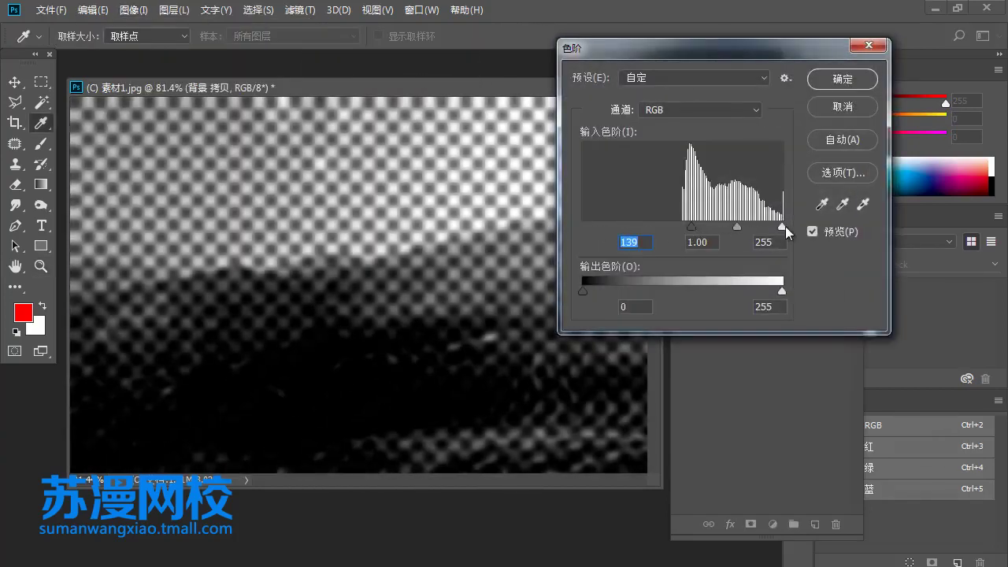
drag(782, 228, 746, 231)
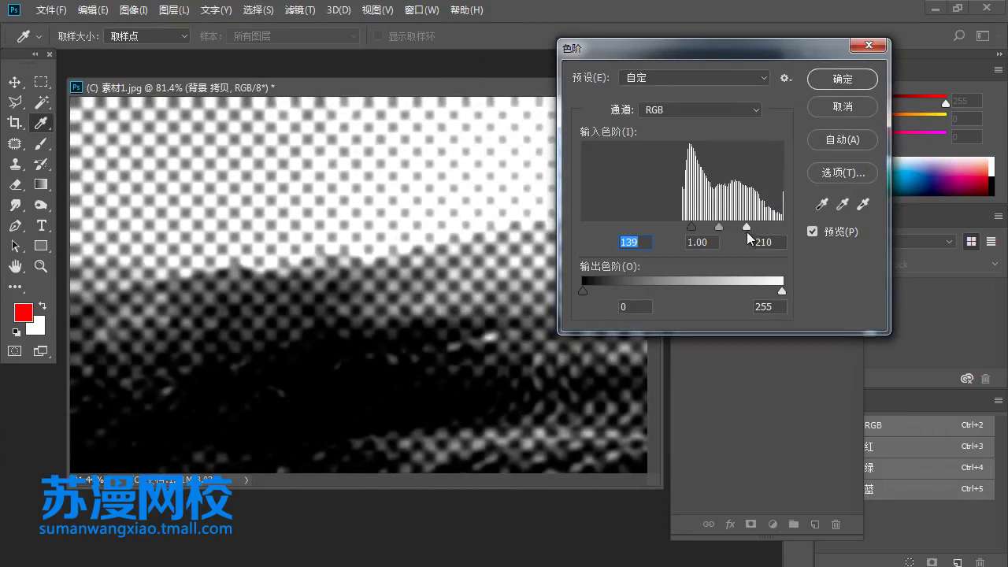
click(842, 79)
key(z)
right_click(463, 224)
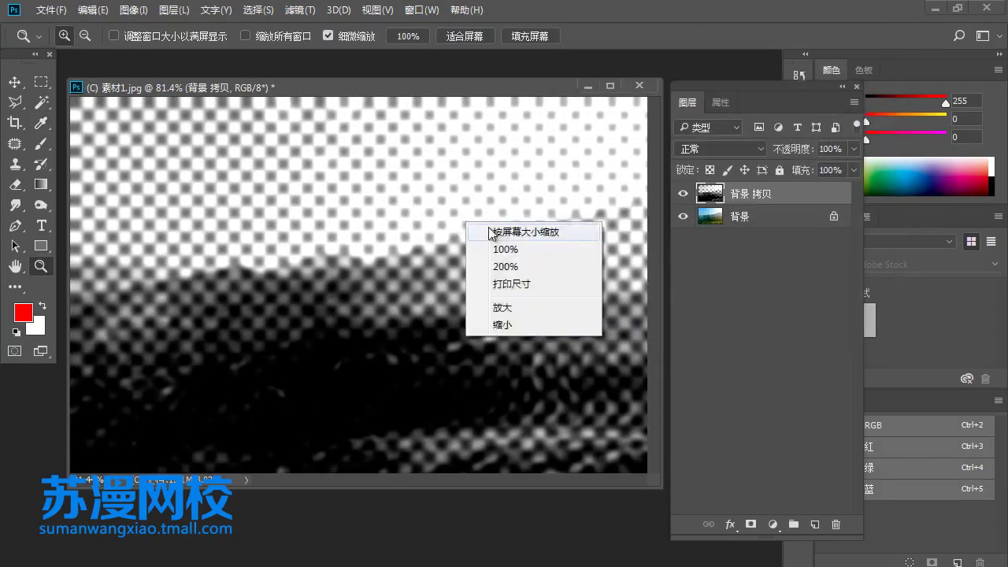
key(Escape)
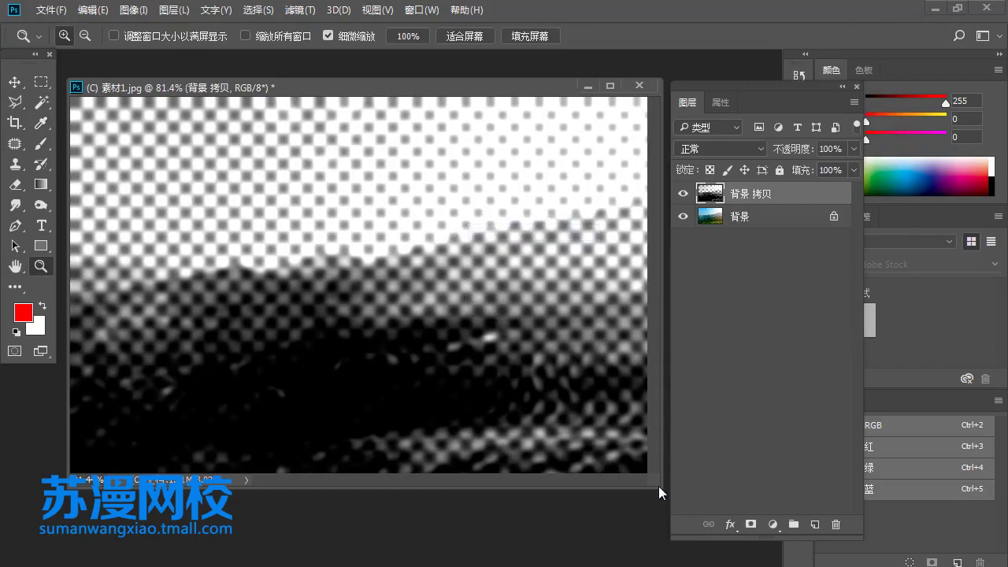
Convert the locked Background into 图层 0 and move it above 背景 拷贝.
drag(659, 488, 676, 513)
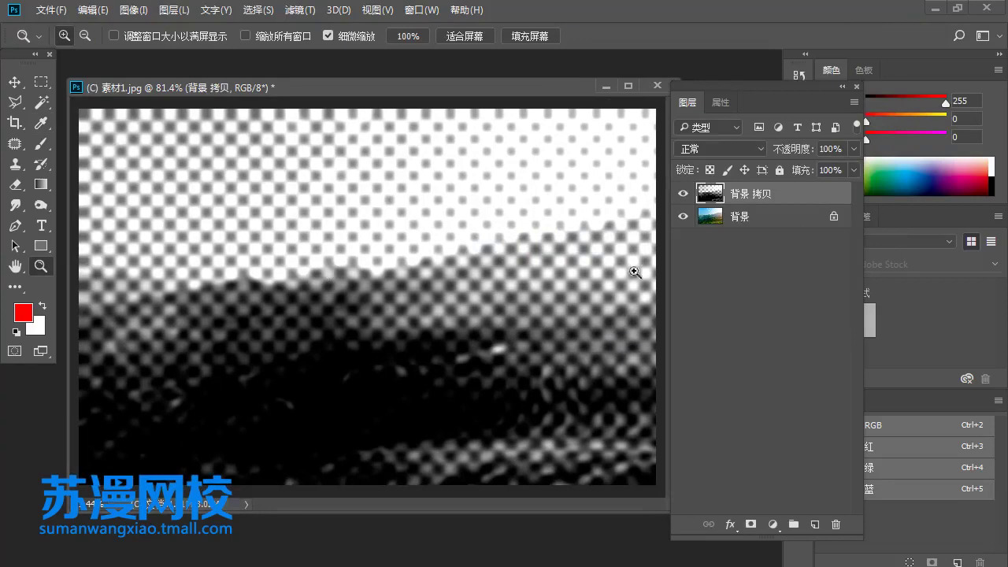
double_click(745, 230)
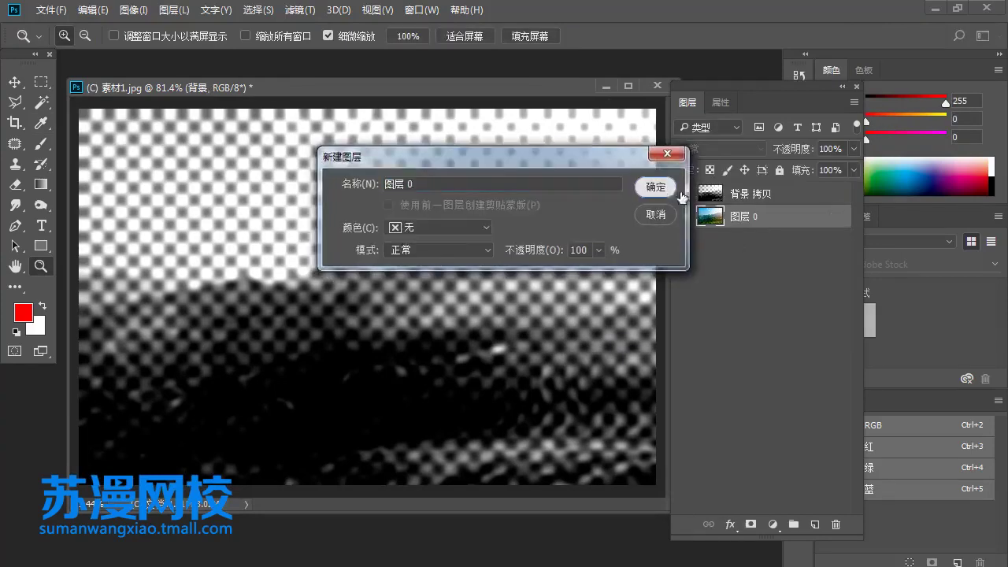
click(654, 184)
drag(722, 220, 742, 193)
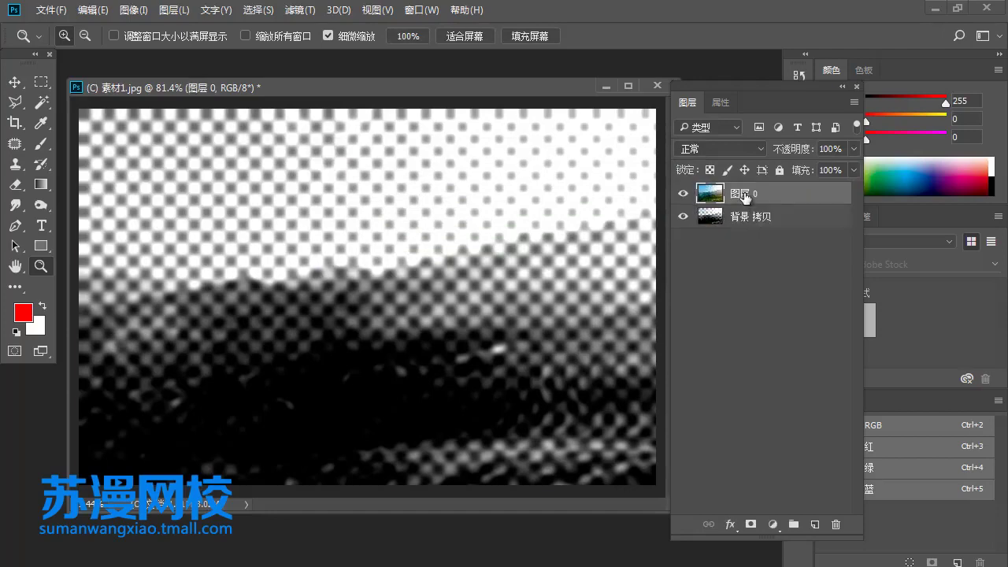
click(739, 153)
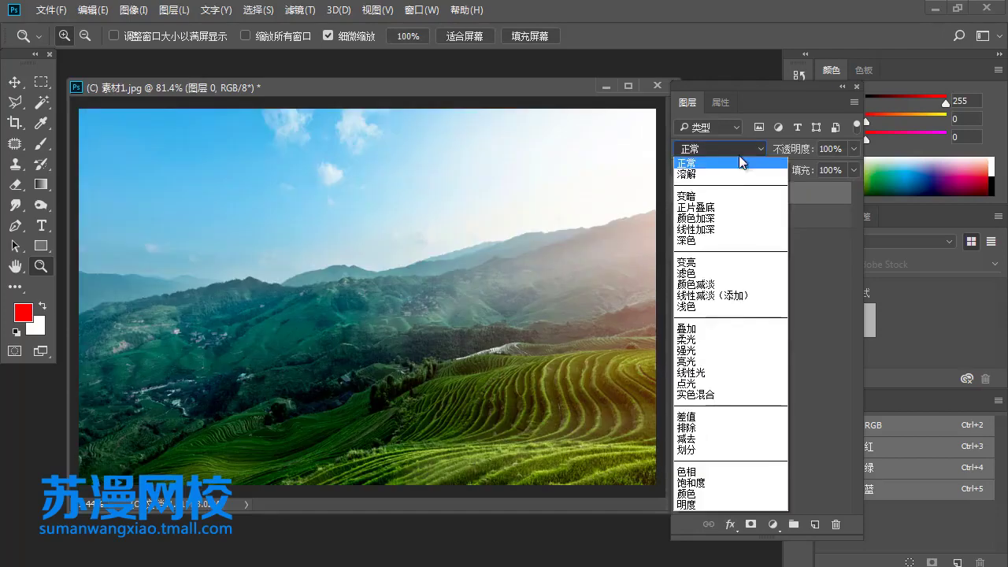
Try Multiply, Overlay, Soft Light and Hue blend modes on 图层 0.
click(718, 208)
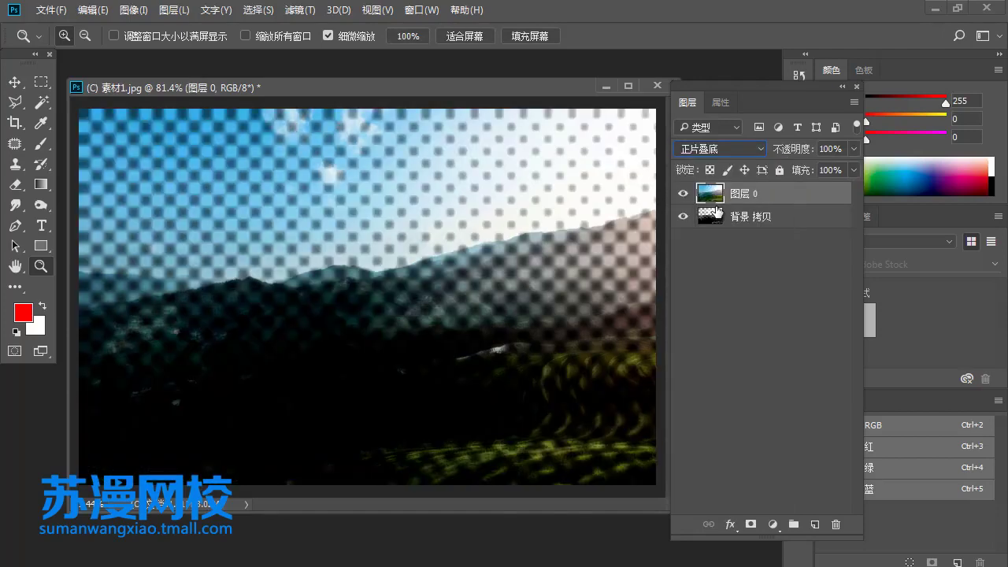
click(739, 152)
click(690, 329)
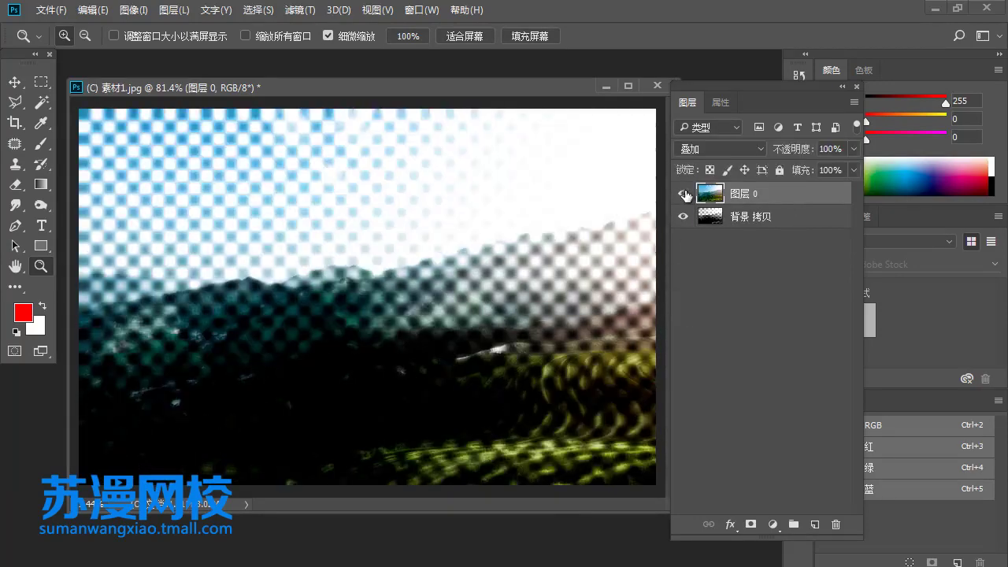
click(728, 149)
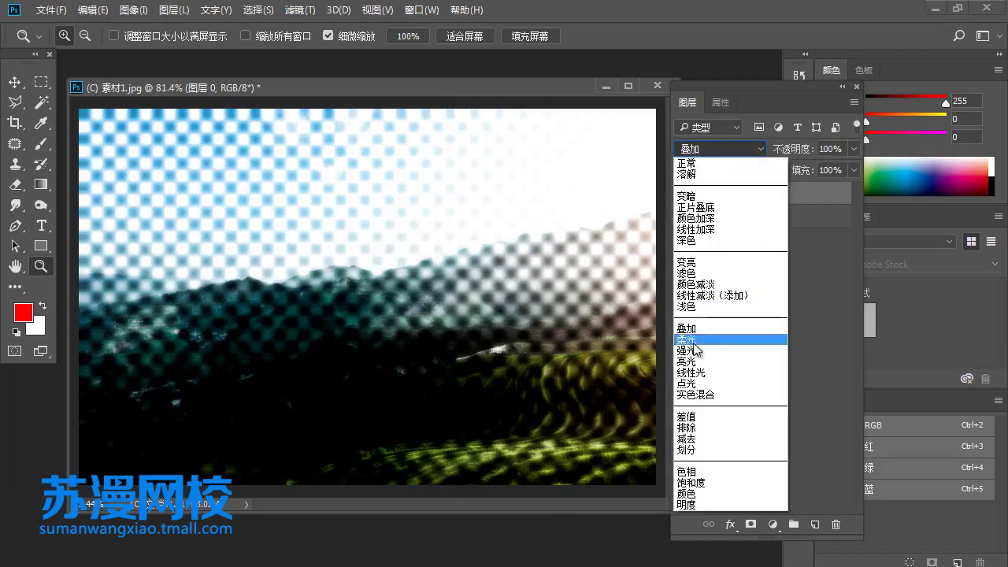
click(693, 340)
click(742, 149)
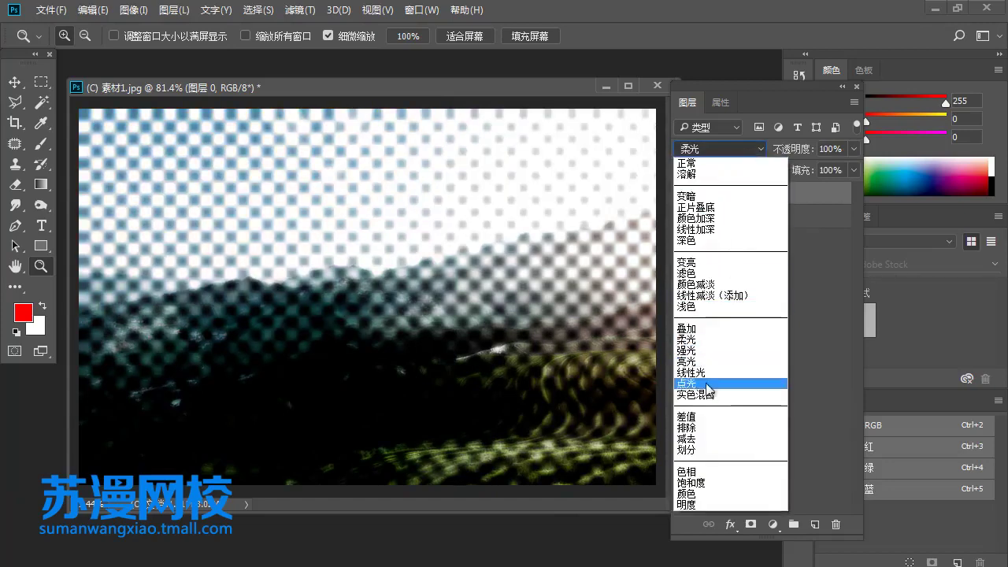
click(686, 472)
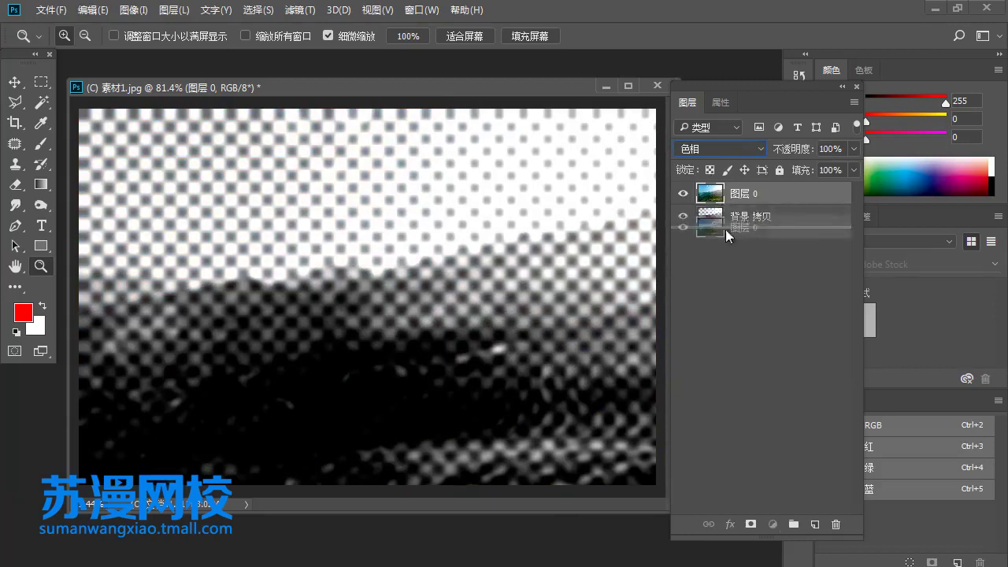
Move 图层 0 below 背景 拷贝 and try Saturation and Hue blending on the copy.
drag(724, 199, 725, 229)
click(739, 195)
click(739, 151)
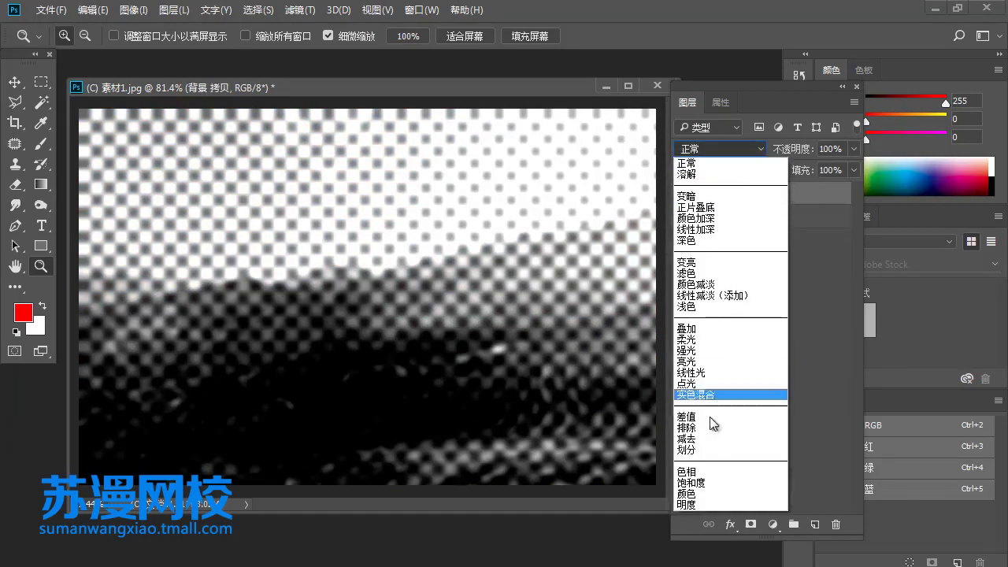
click(701, 481)
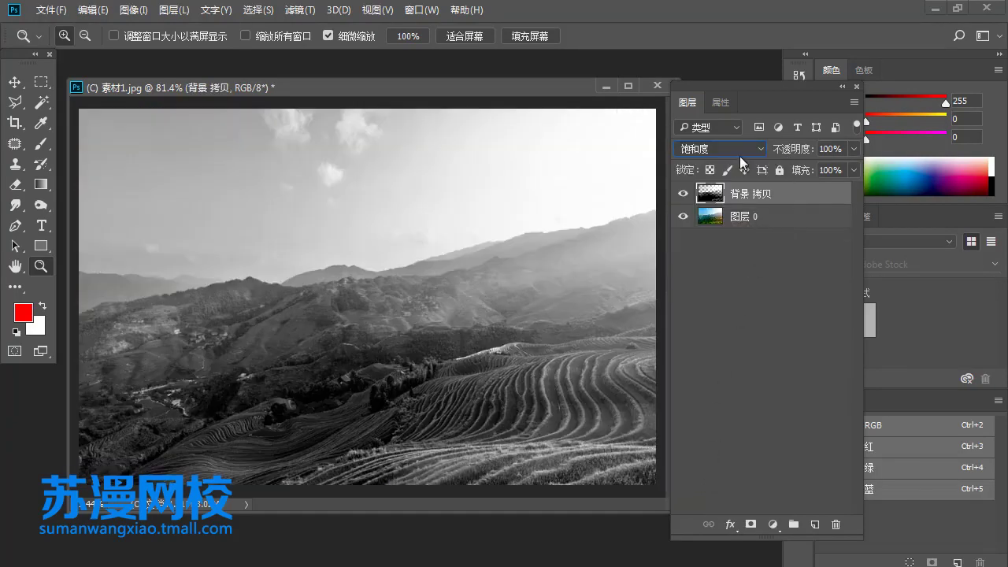
click(720, 216)
click(718, 148)
key(Escape)
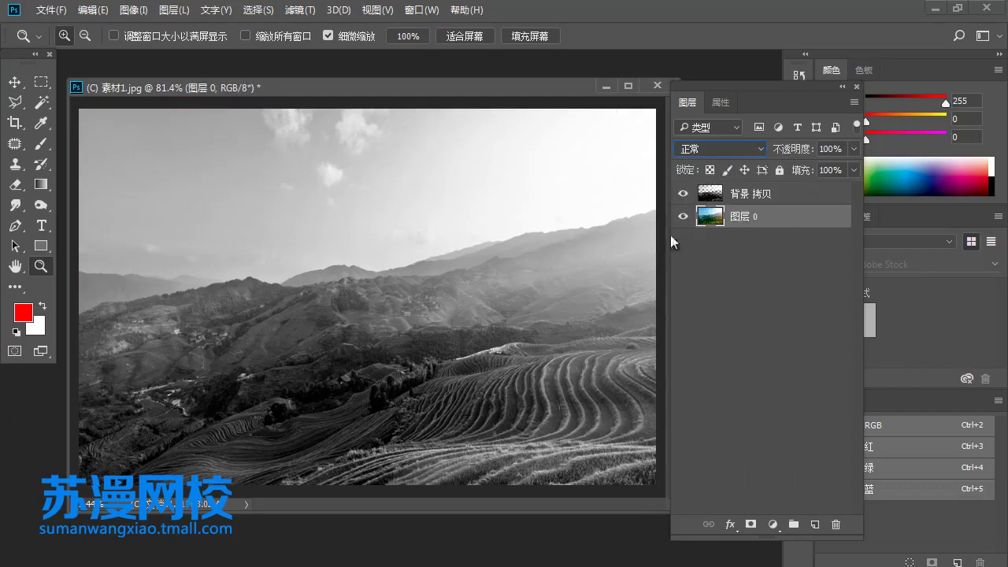
click(722, 193)
click(728, 148)
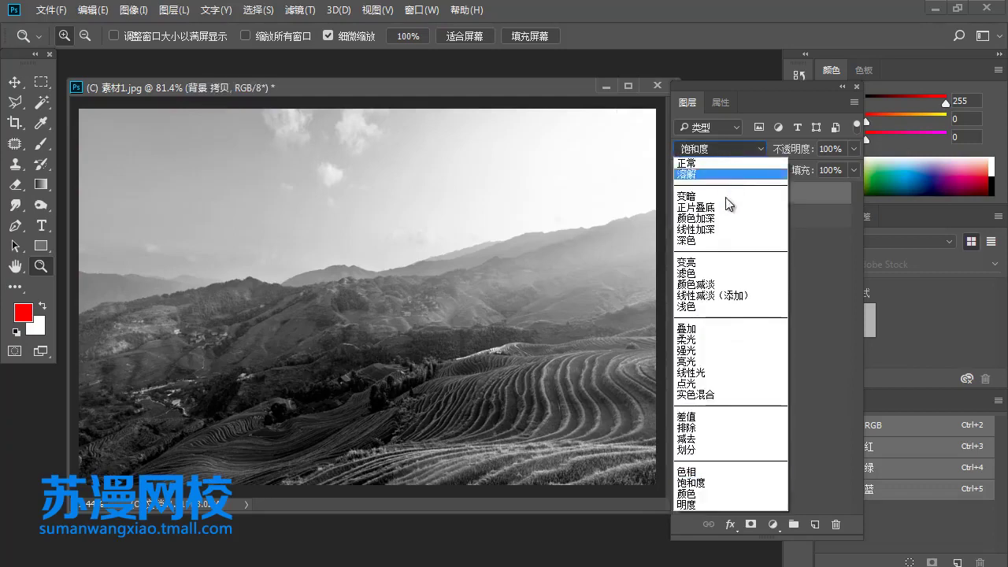
click(705, 471)
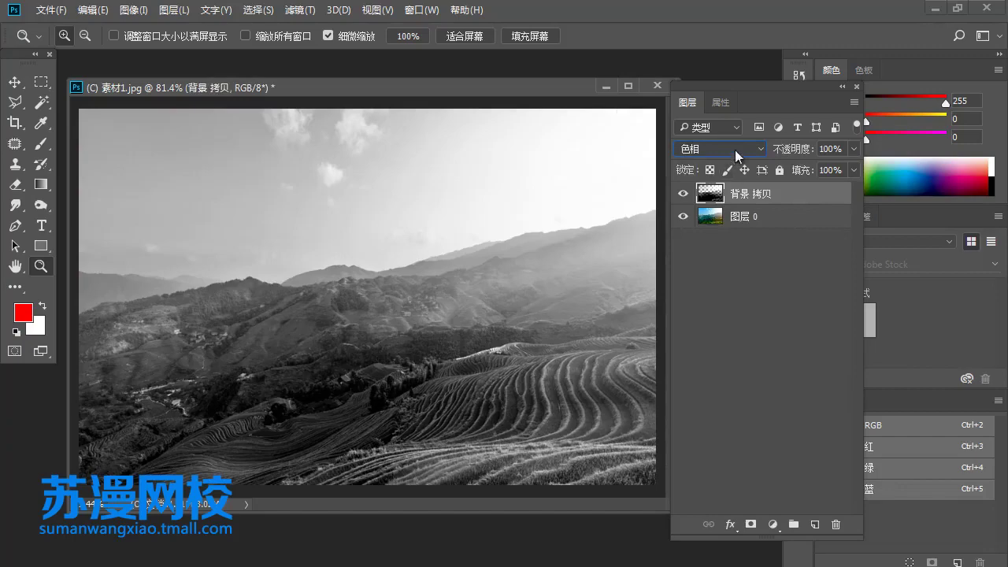
Restore 图层 0 on top and, after trying Color and Hue, blend it in Multiply.
drag(740, 194, 746, 228)
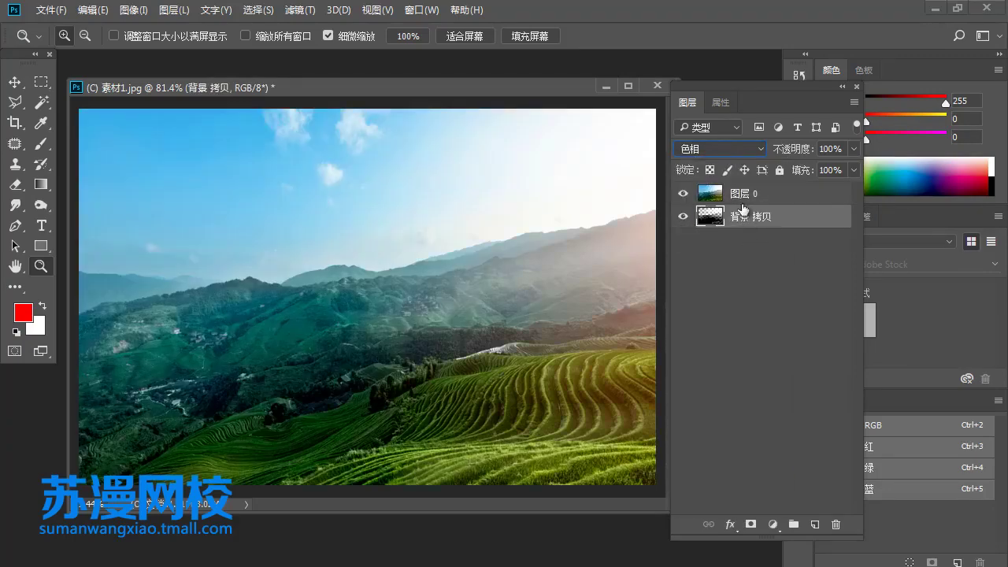
click(738, 152)
click(719, 163)
click(736, 194)
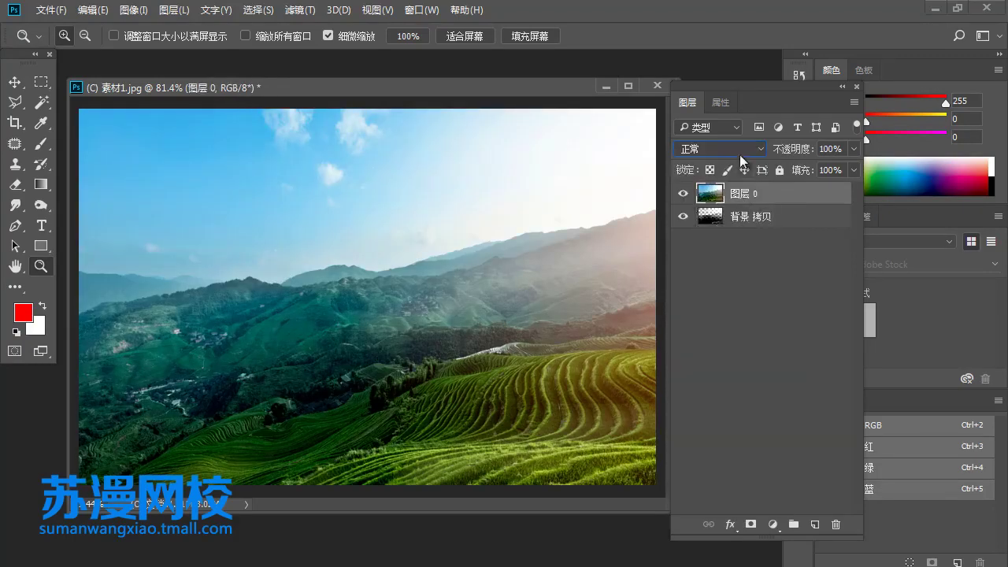
click(739, 151)
click(720, 496)
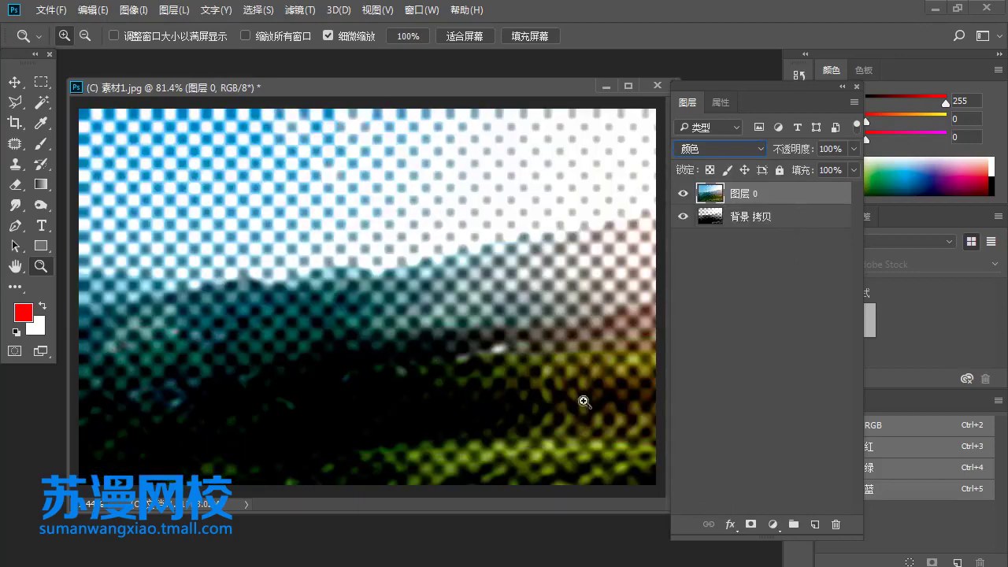
click(716, 151)
click(682, 464)
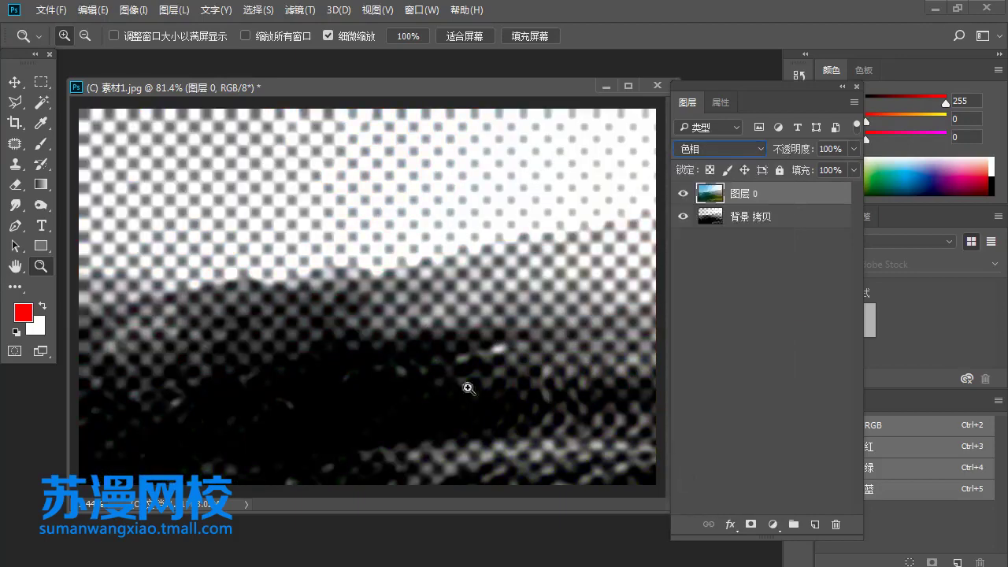
click(729, 150)
click(709, 194)
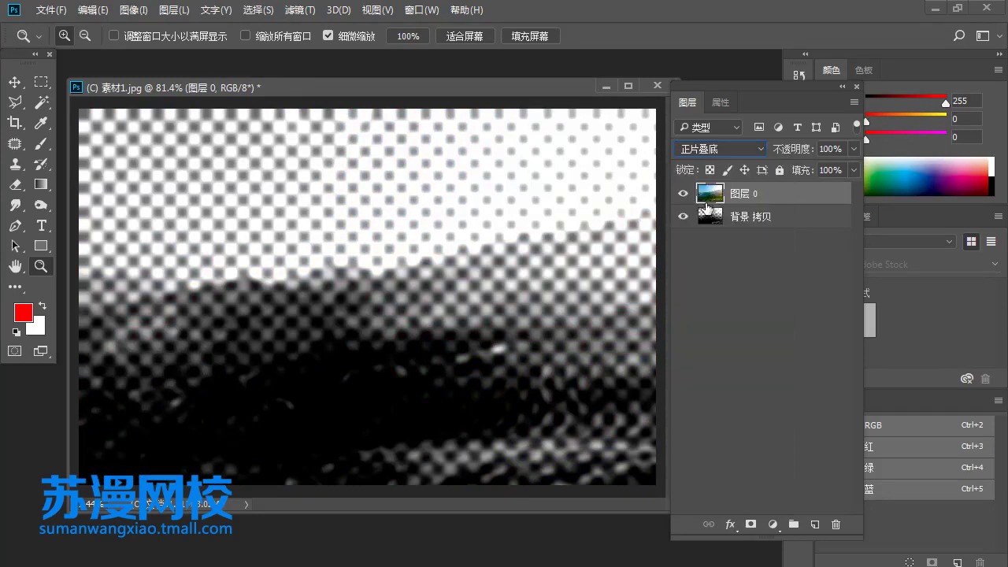
right_click(484, 275)
click(508, 251)
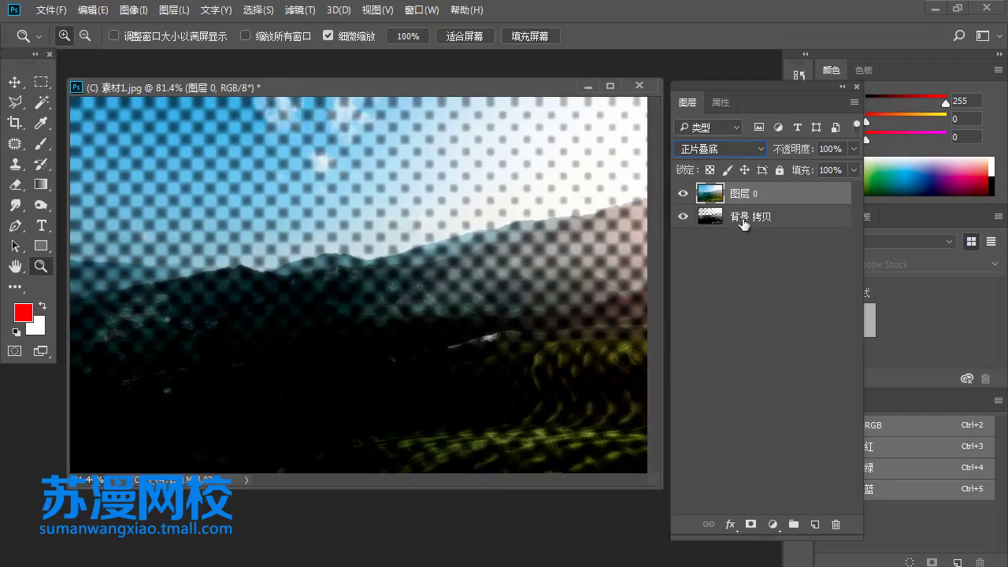
Delete the 背景 拷贝 halftone layer, reset 图层 0 to Normal, and duplicate it.
drag(743, 221, 833, 523)
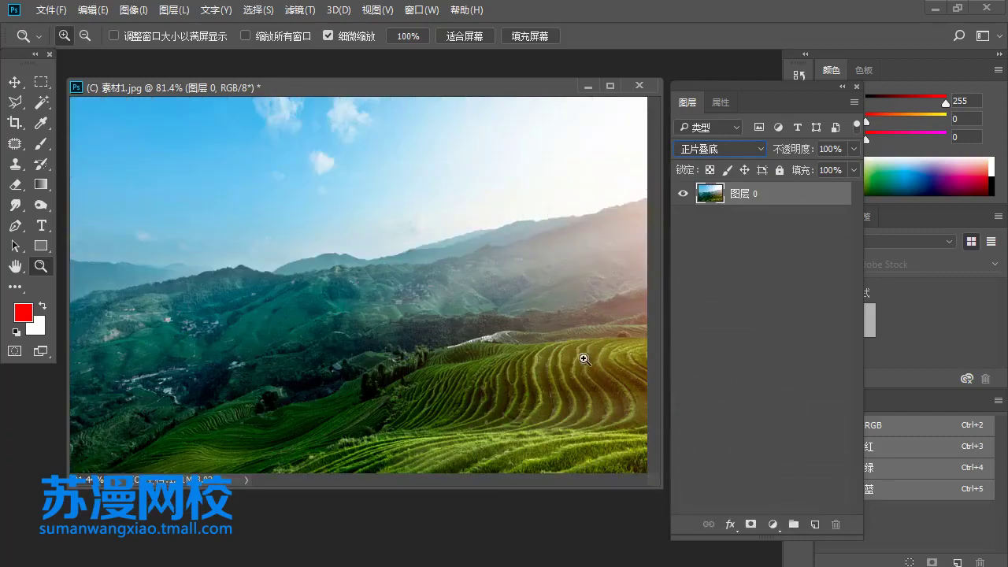
click(748, 153)
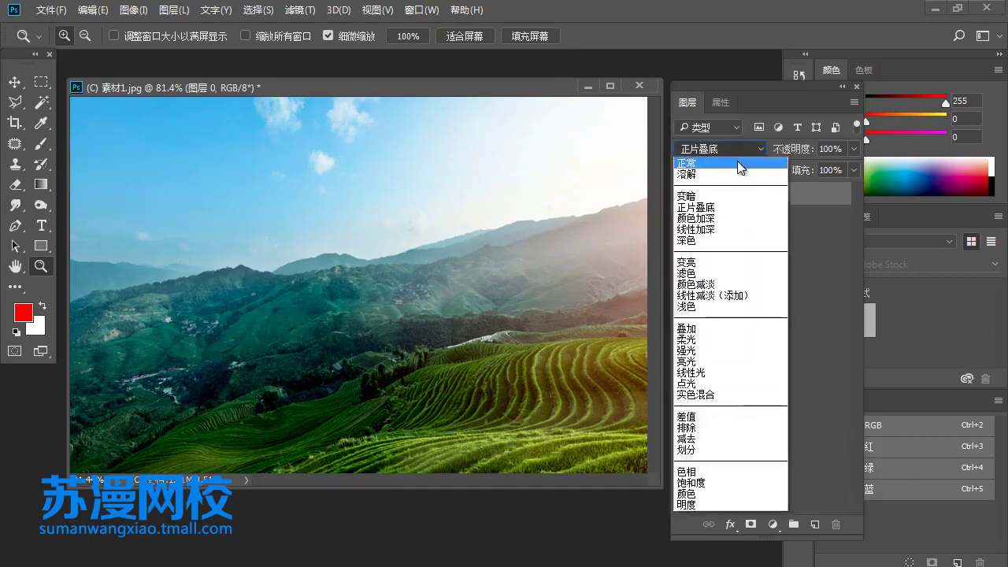
click(737, 161)
mouse_move(740, 193)
mouse_down()
mouse_move(827, 516)
mouse_move(815, 524)
mouse_up()
Apply Artistic > Watercolor to the copy with brush detail 1 and shadow intensity 0.
click(299, 10)
mouse_move(311, 199)
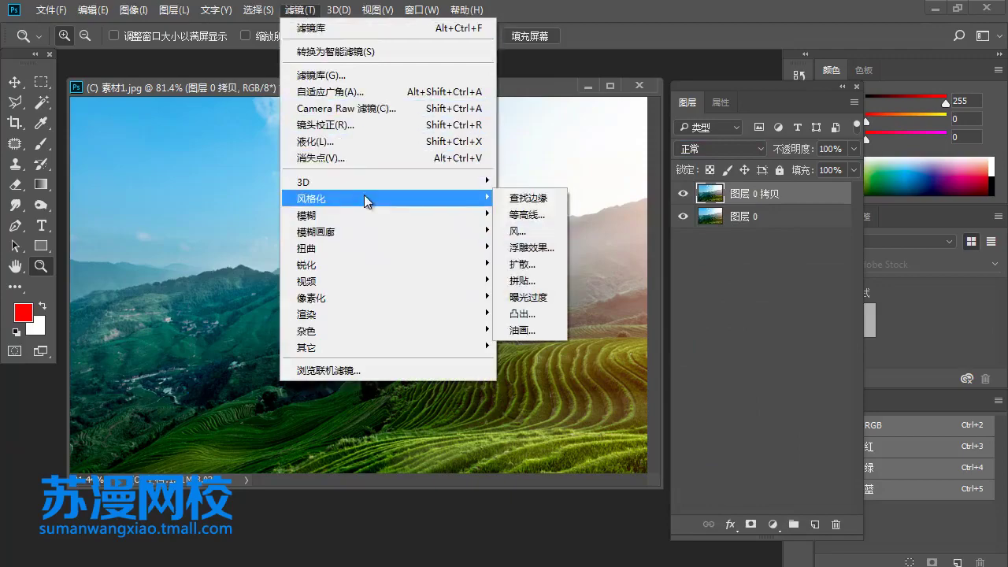
click(391, 75)
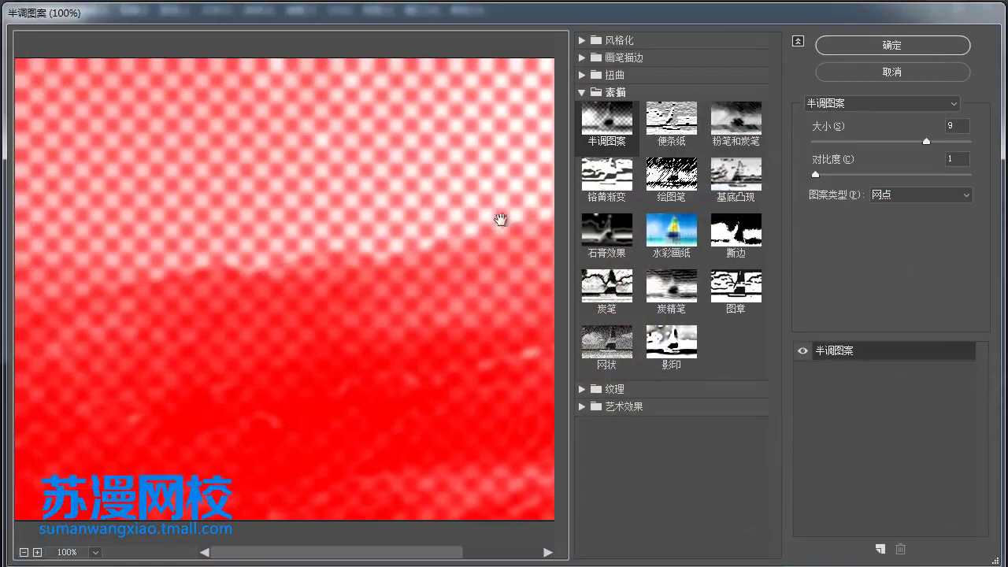
click(613, 389)
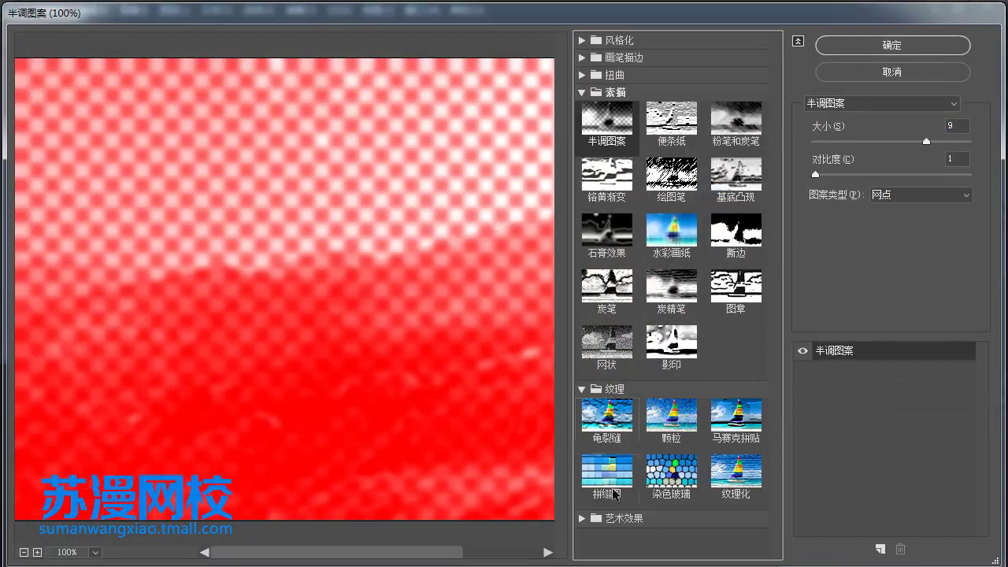
click(611, 518)
scroll(609, 512, down, 3)
scroll(608, 512, down, 2)
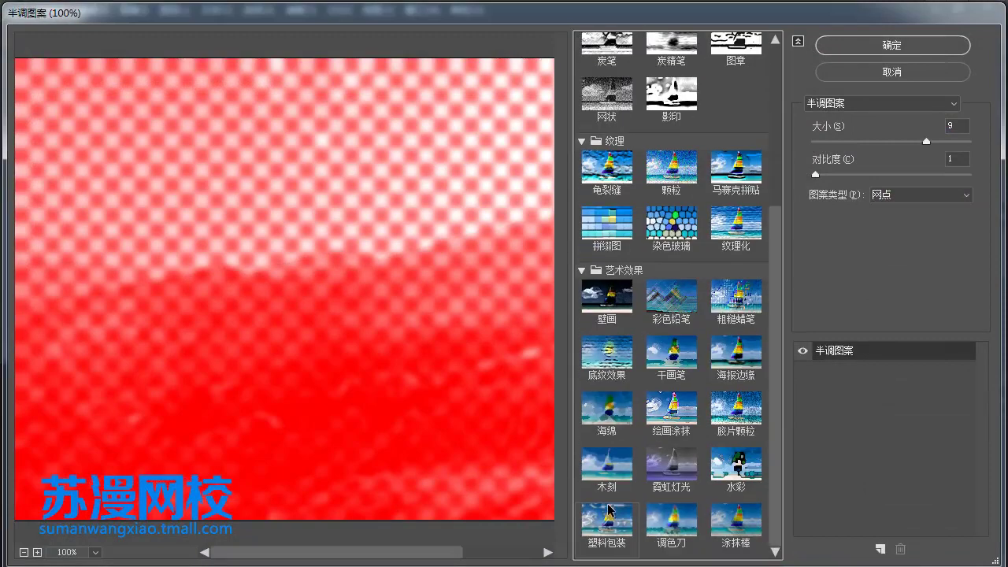
click(736, 466)
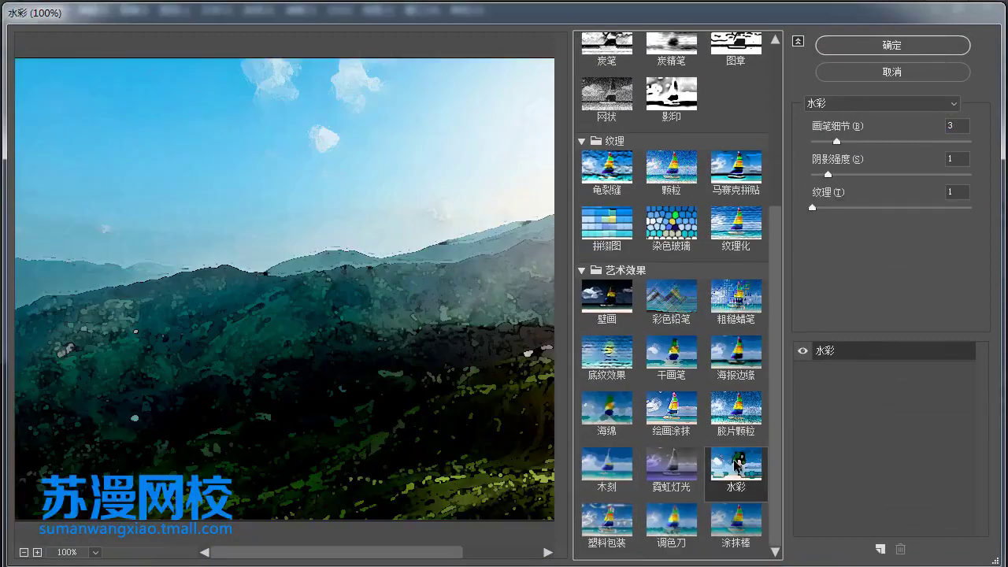
drag(446, 330, 365, 297)
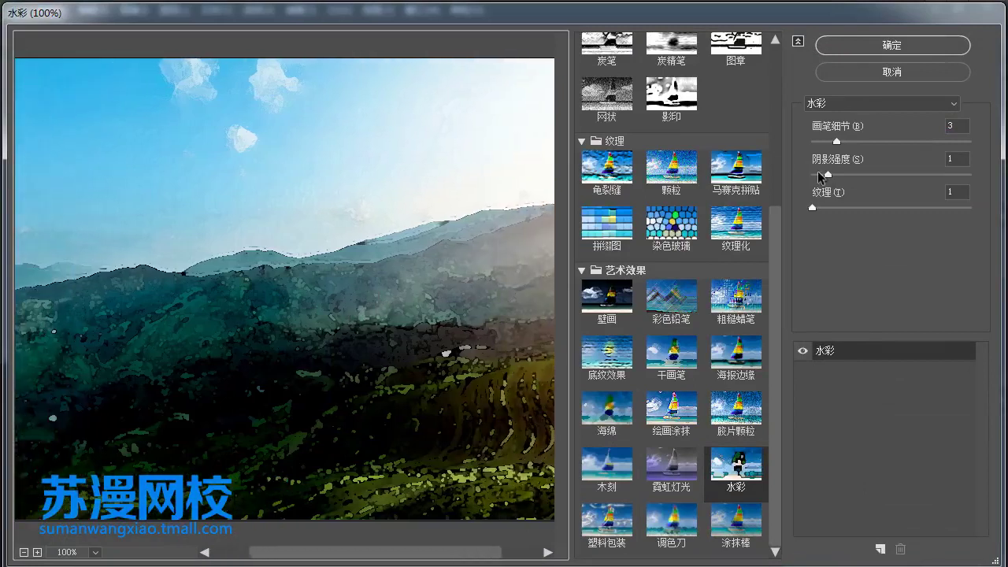
drag(830, 177, 815, 177)
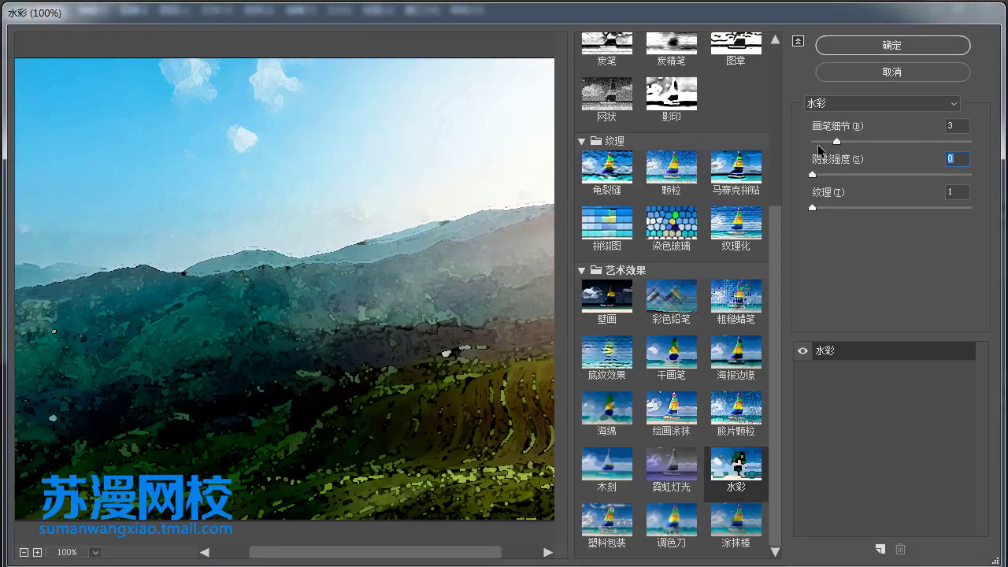
drag(836, 141, 817, 142)
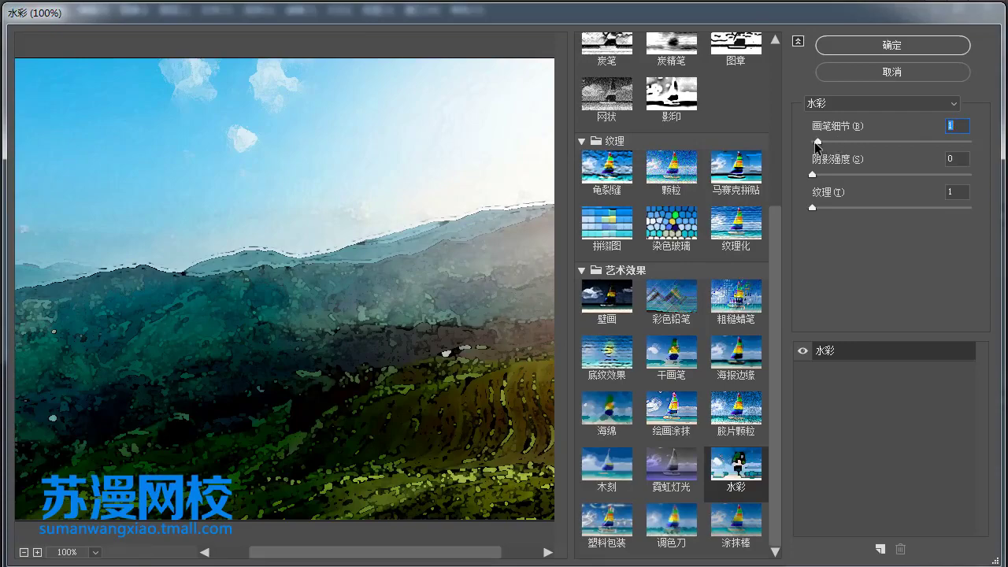
click(910, 49)
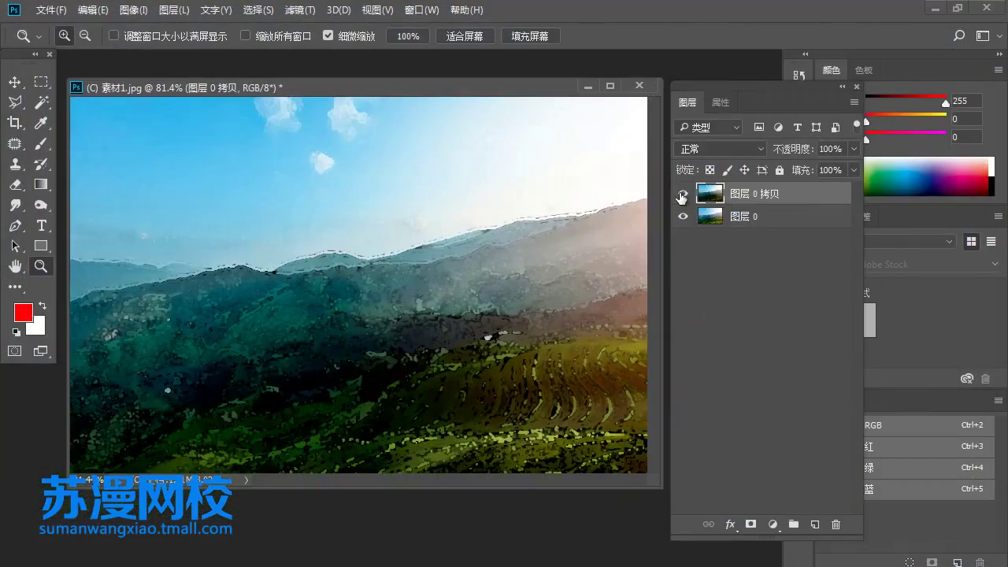
Apply Brush Strokes > Angled Strokes to 图层 0 拷贝: direction balance 25, length 7, sharpness 2.
click(682, 193)
click(682, 193)
click(300, 10)
click(318, 77)
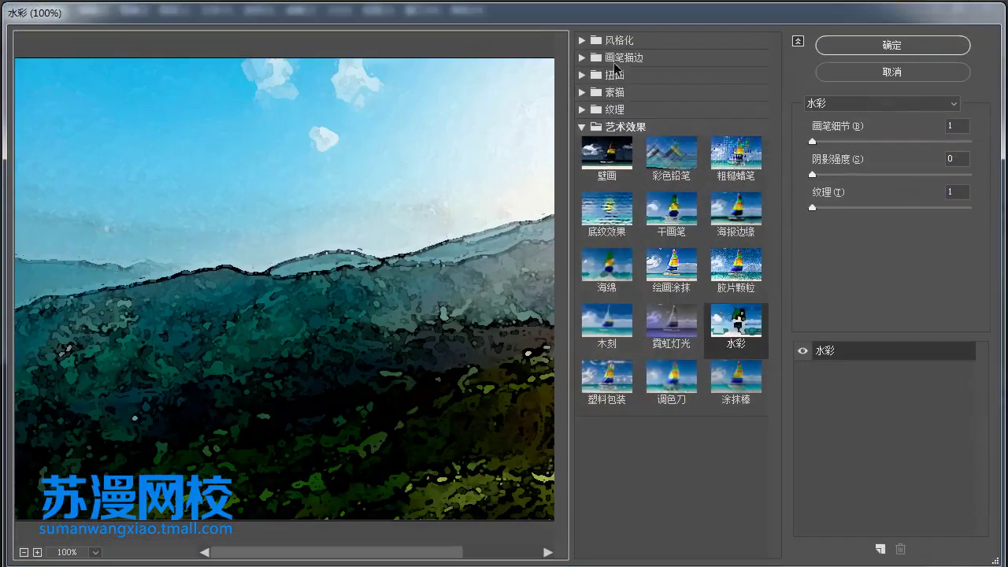
click(615, 58)
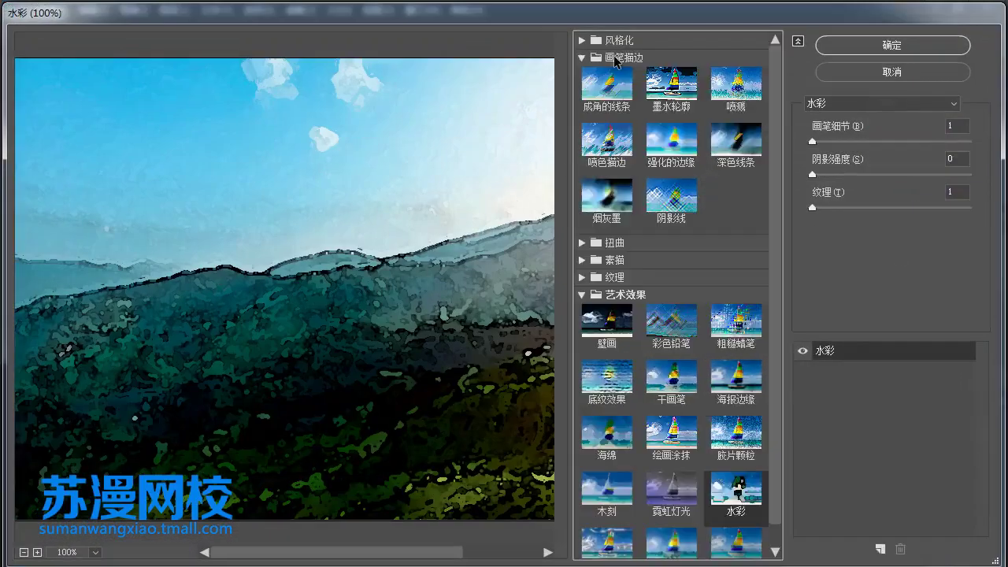
click(603, 85)
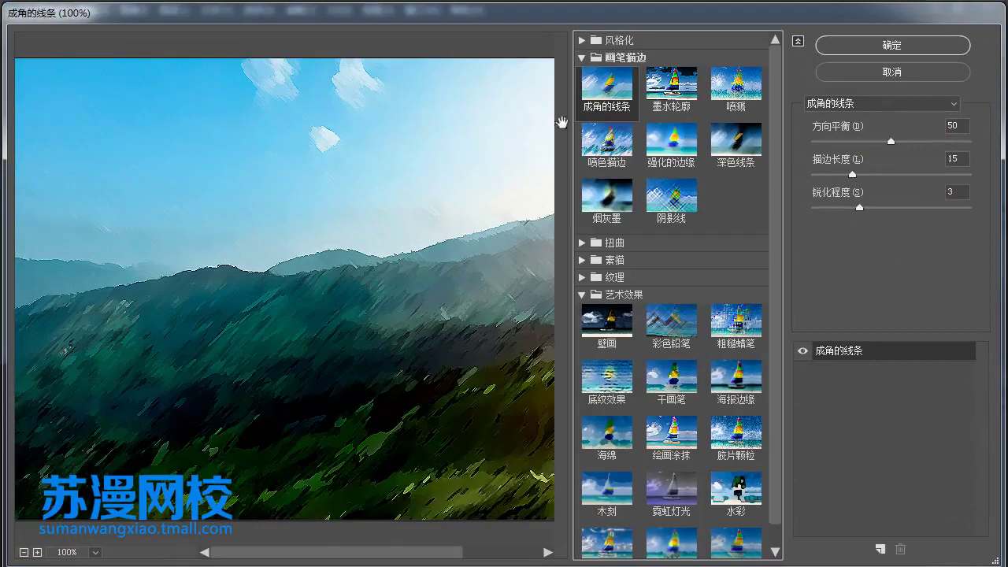
mouse_move(890, 142)
mouse_down()
mouse_move(839, 142)
mouse_move(822, 175)
mouse_up()
click(851, 142)
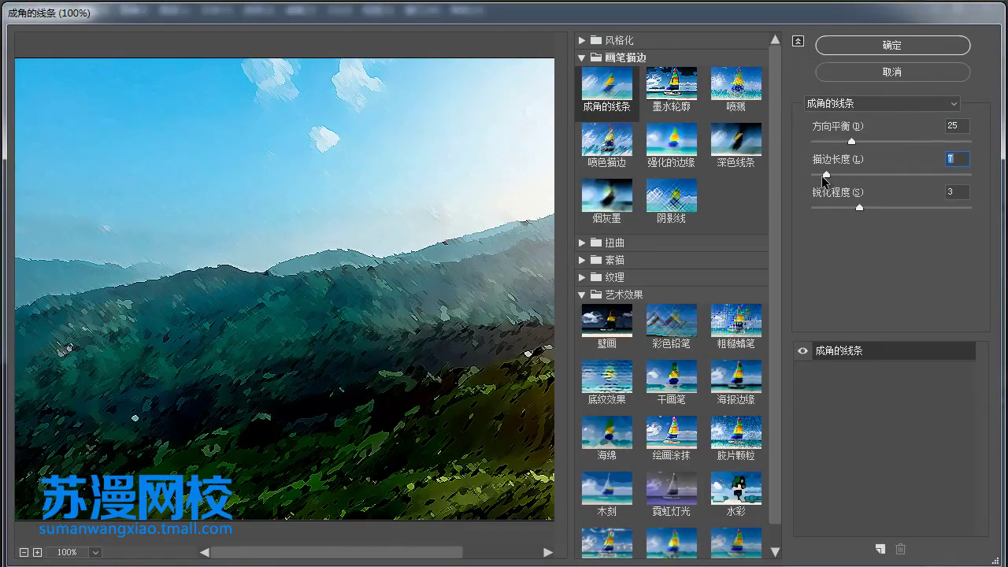
click(840, 210)
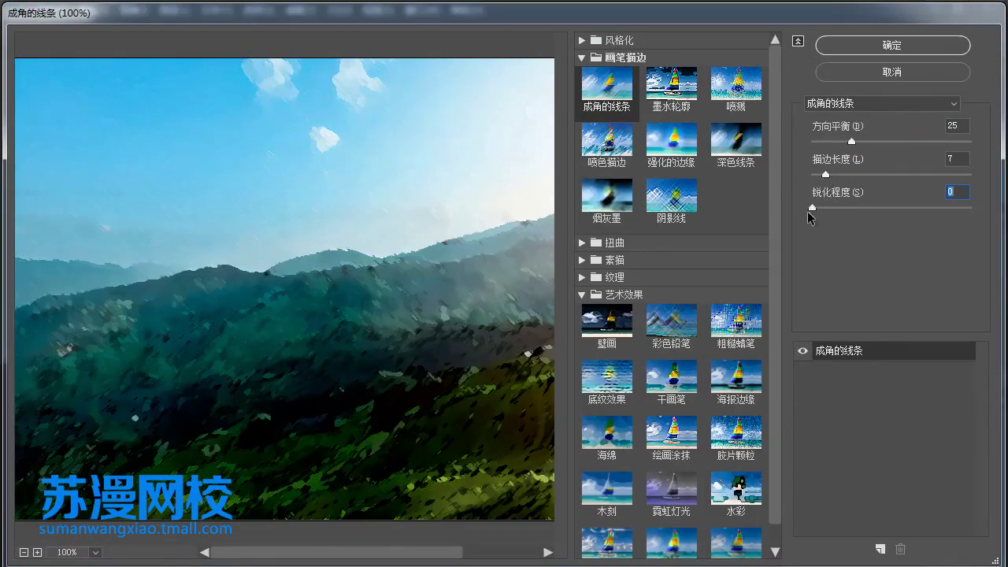
drag(841, 217, 836, 215)
click(900, 46)
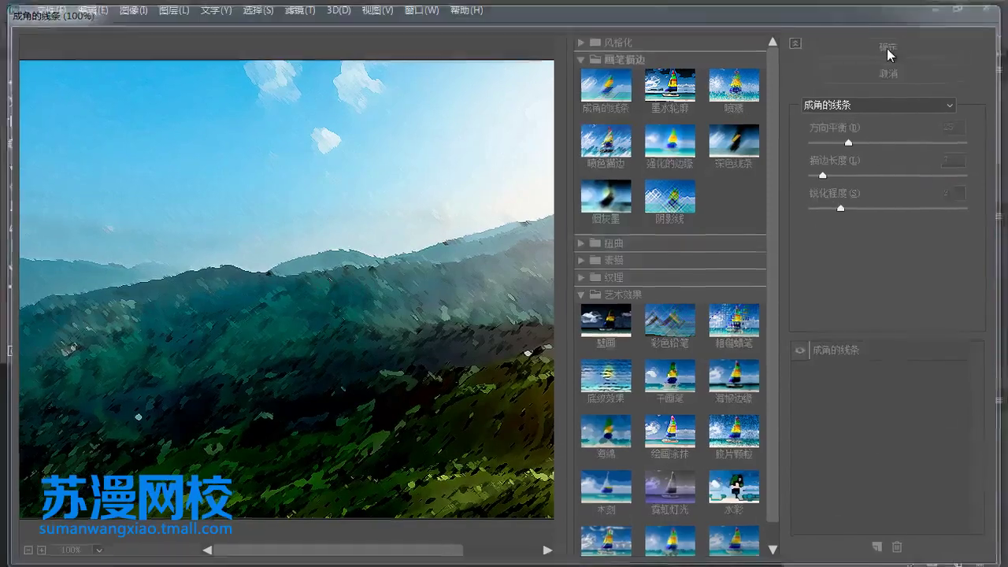
right_click(540, 248)
key(Escape)
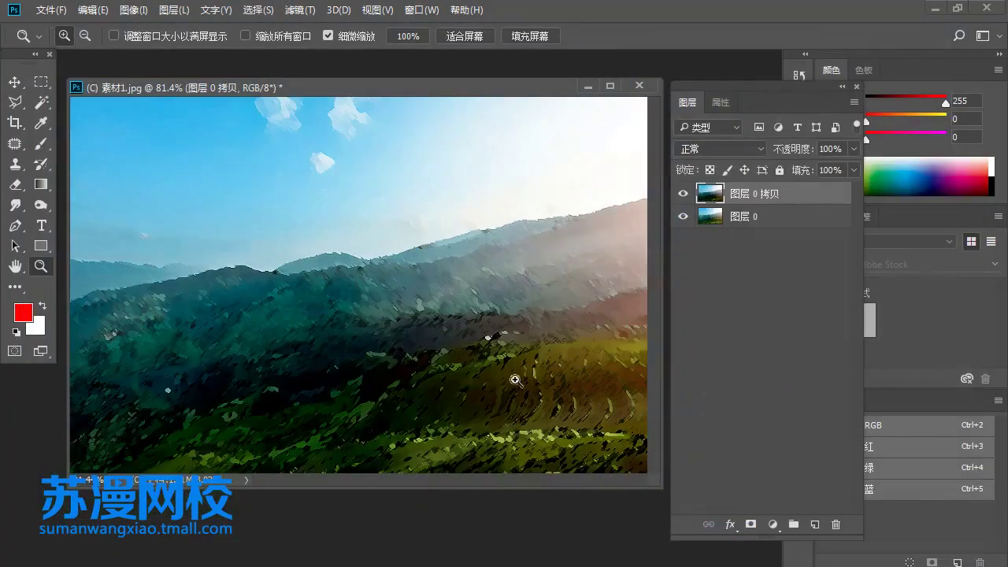
click(684, 193)
click(684, 194)
alt+click(521, 334)
click(459, 341)
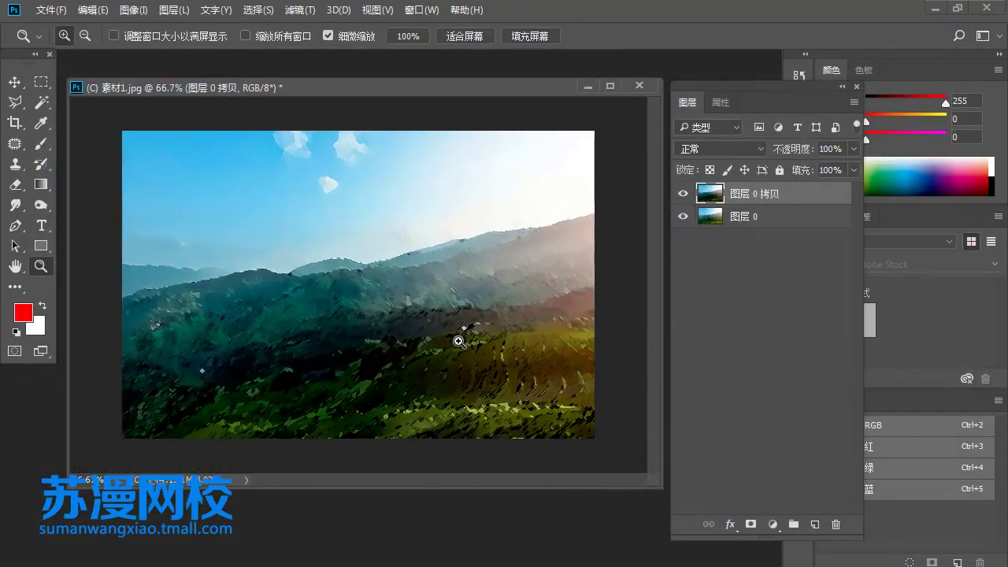